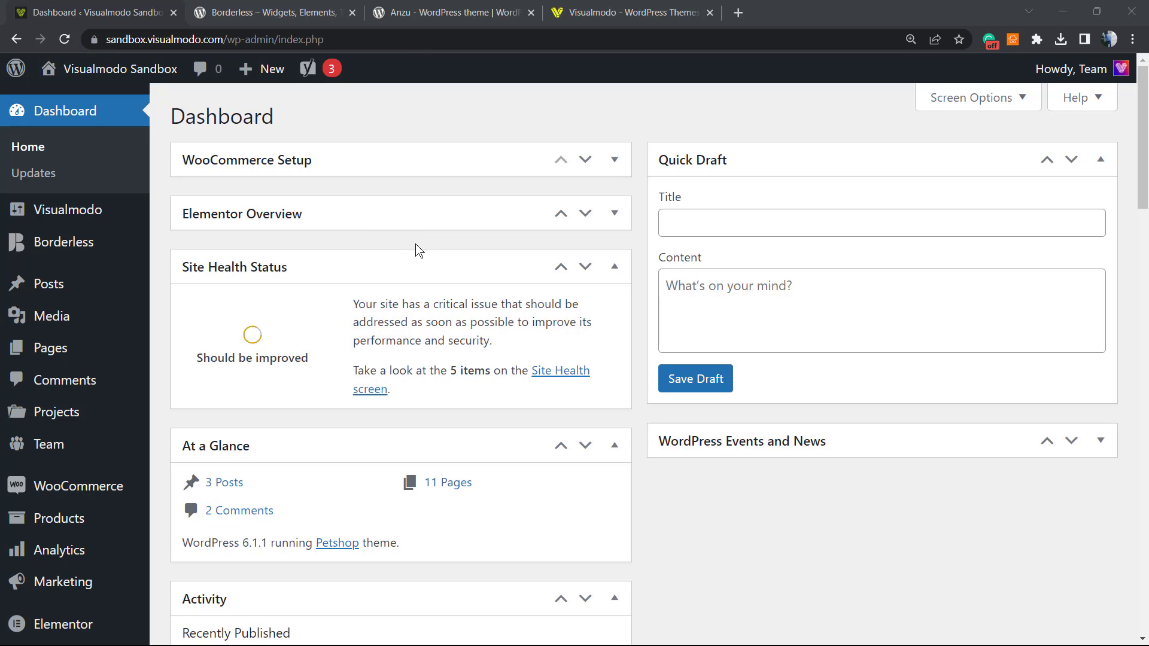
Open the All Posts list from the admin sidebar
click(238, 285)
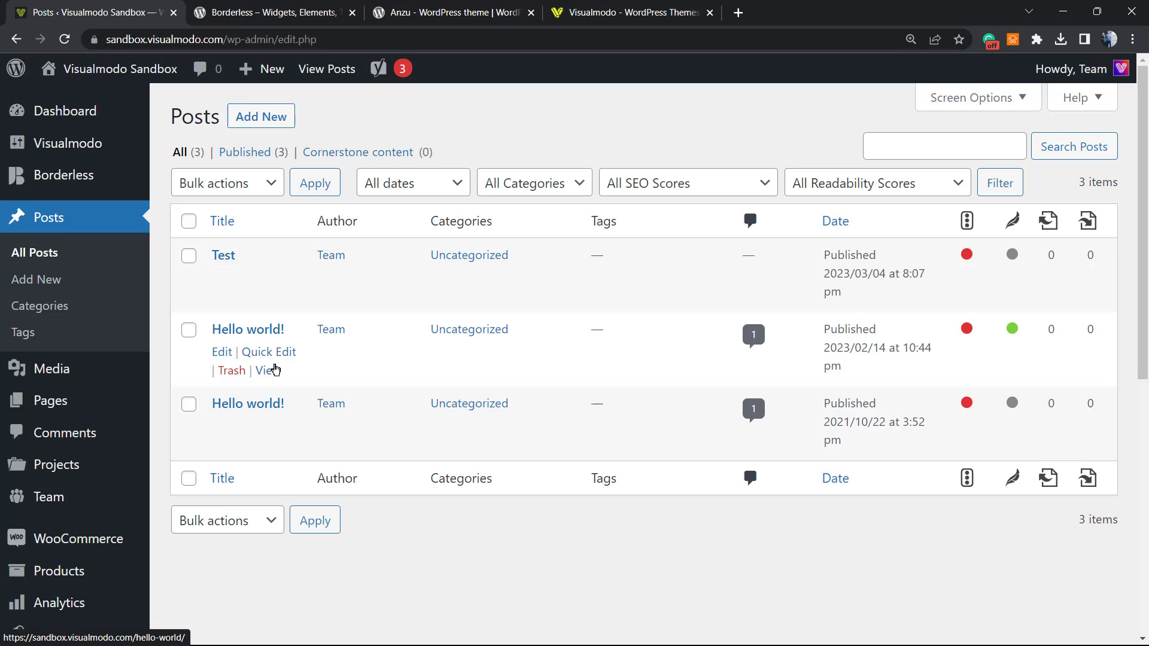
Open the Hello world! post in a new tab and copy its welcome paragraph
right_click(275, 369)
click(311, 379)
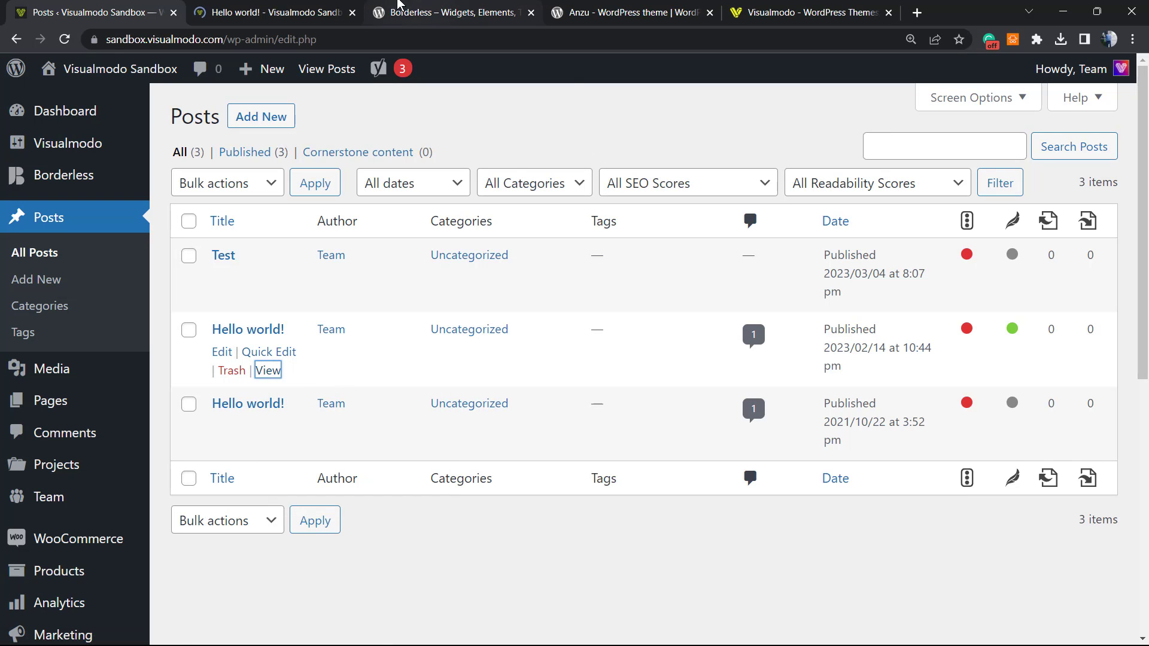
key(ctrl+Tab)
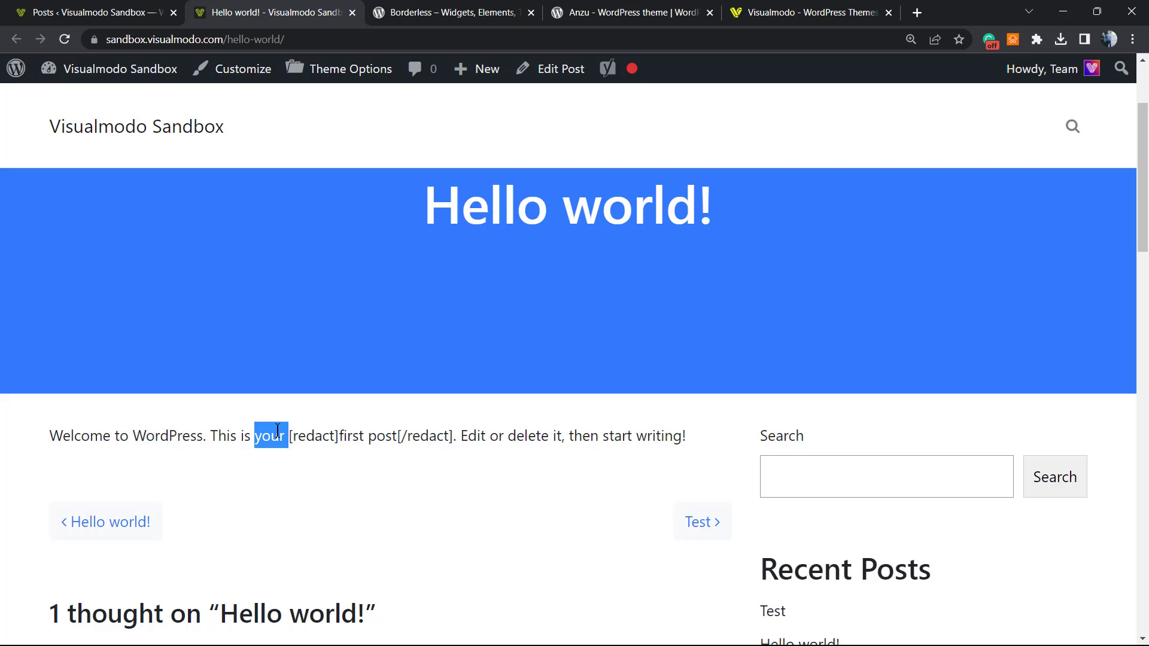
triple_click(279, 434)
right_click(359, 447)
click(364, 447)
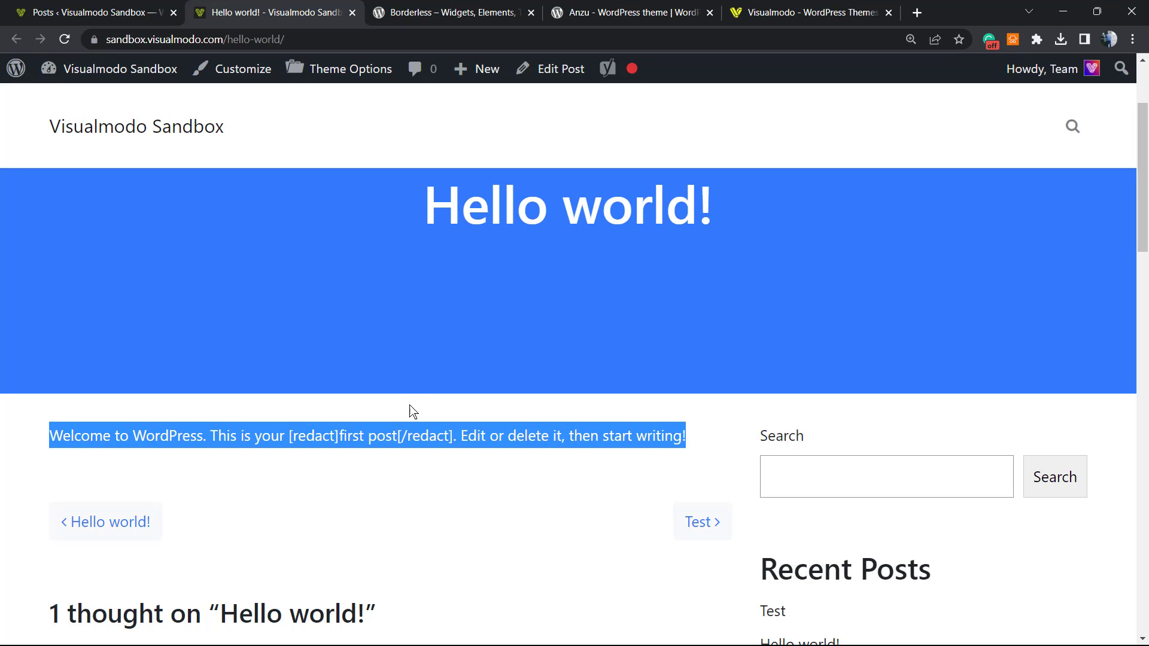
click(395, 428)
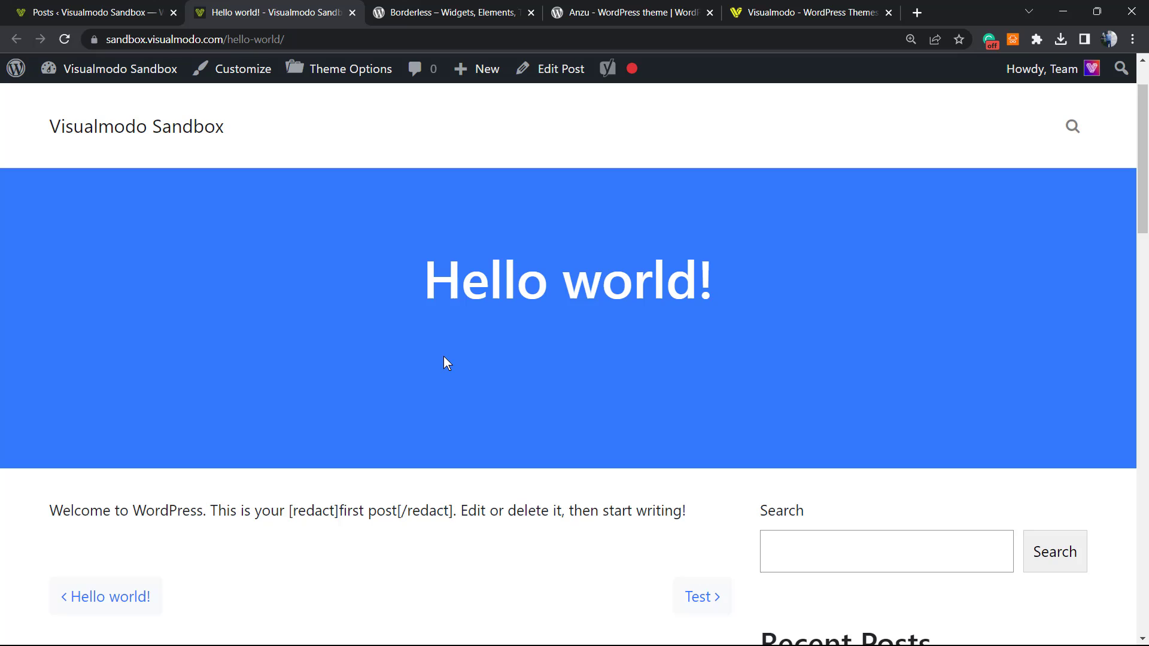
Reselect the paragraph and right-click it and the blue banner, confirming menus still appear
scroll(444, 356, down, 5)
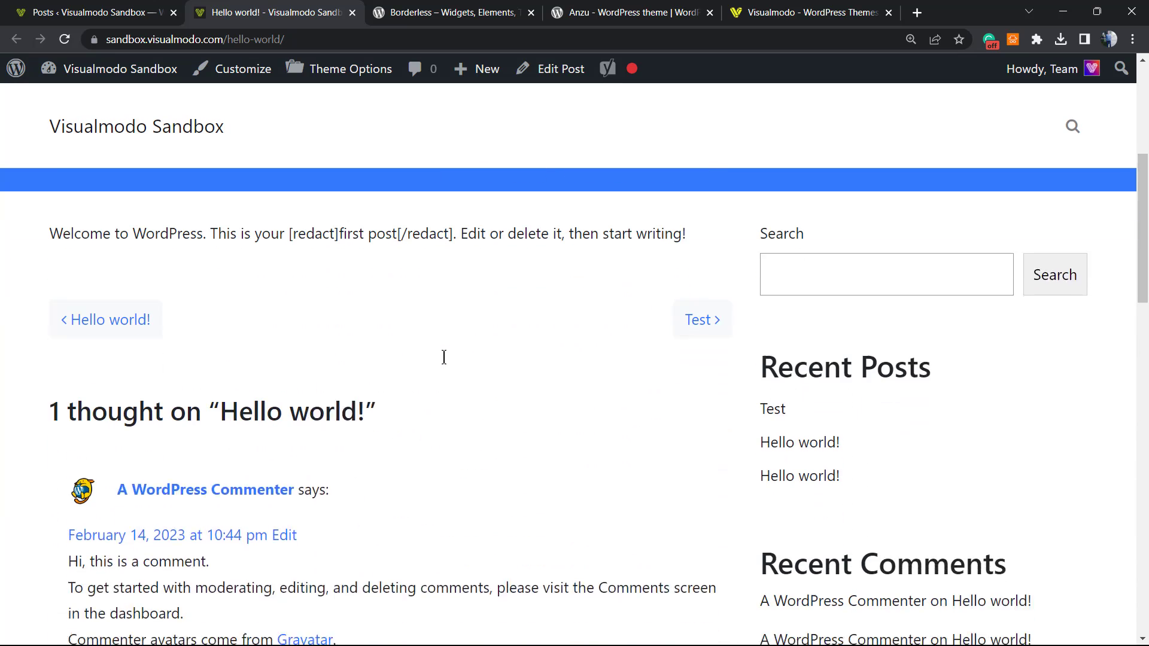
scroll(444, 357, up, 5)
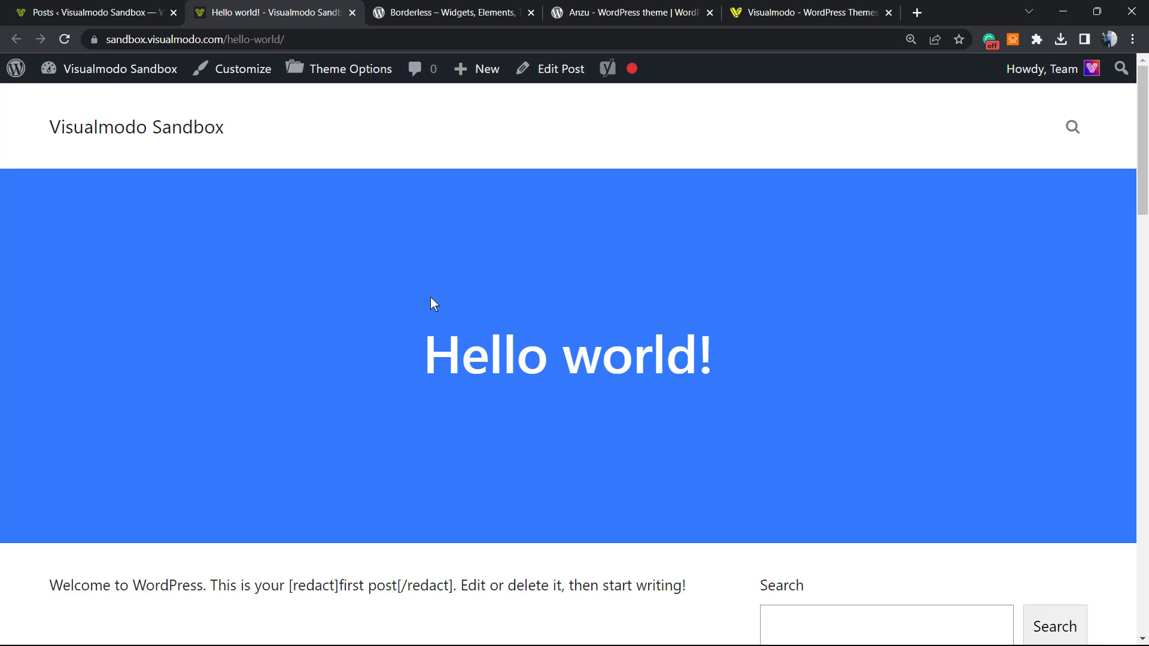
scroll(472, 400, up, 1)
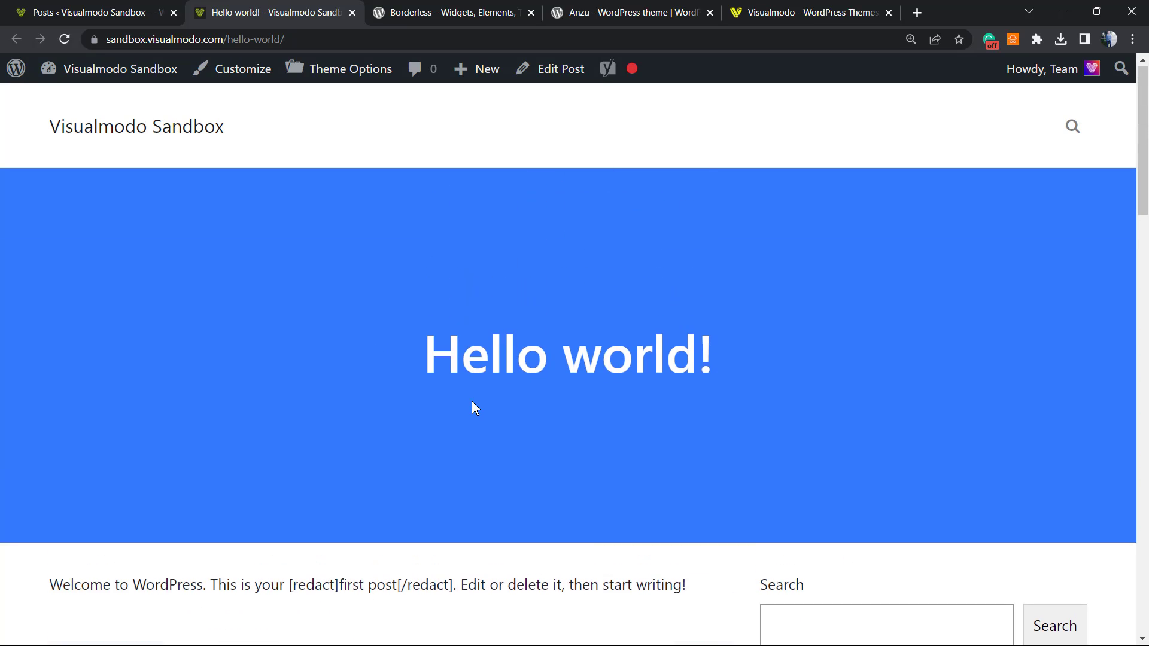
scroll(462, 397, down, 2)
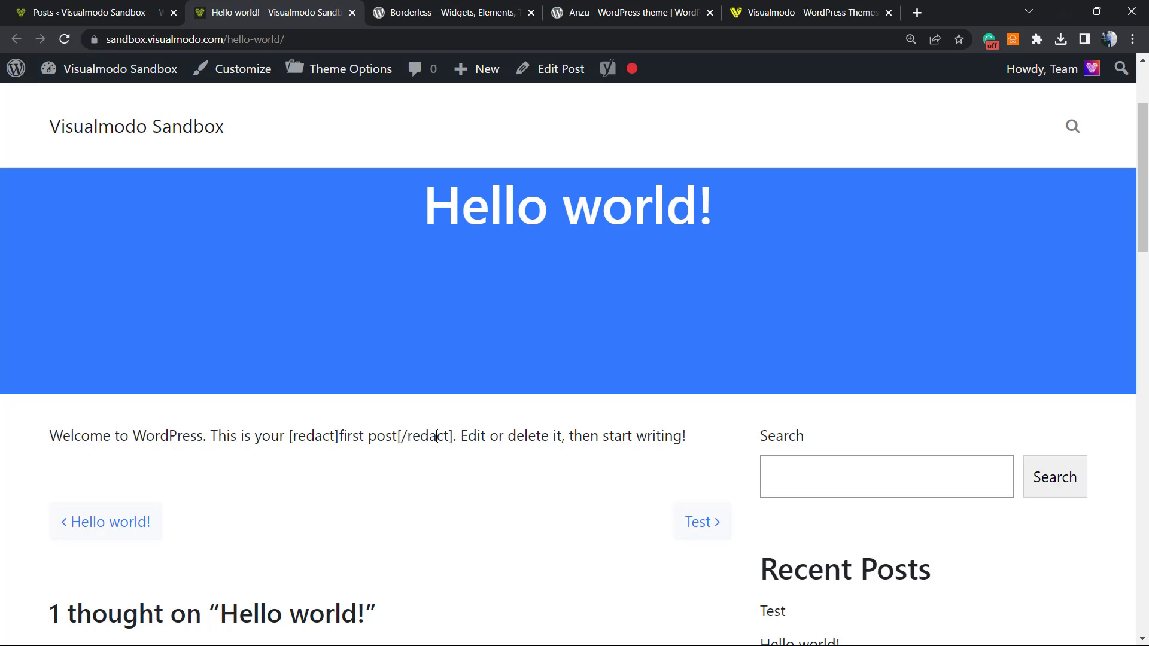
triple_click(437, 436)
right_click(426, 436)
key(Escape)
click(454, 332)
right_click(455, 331)
click(328, 371)
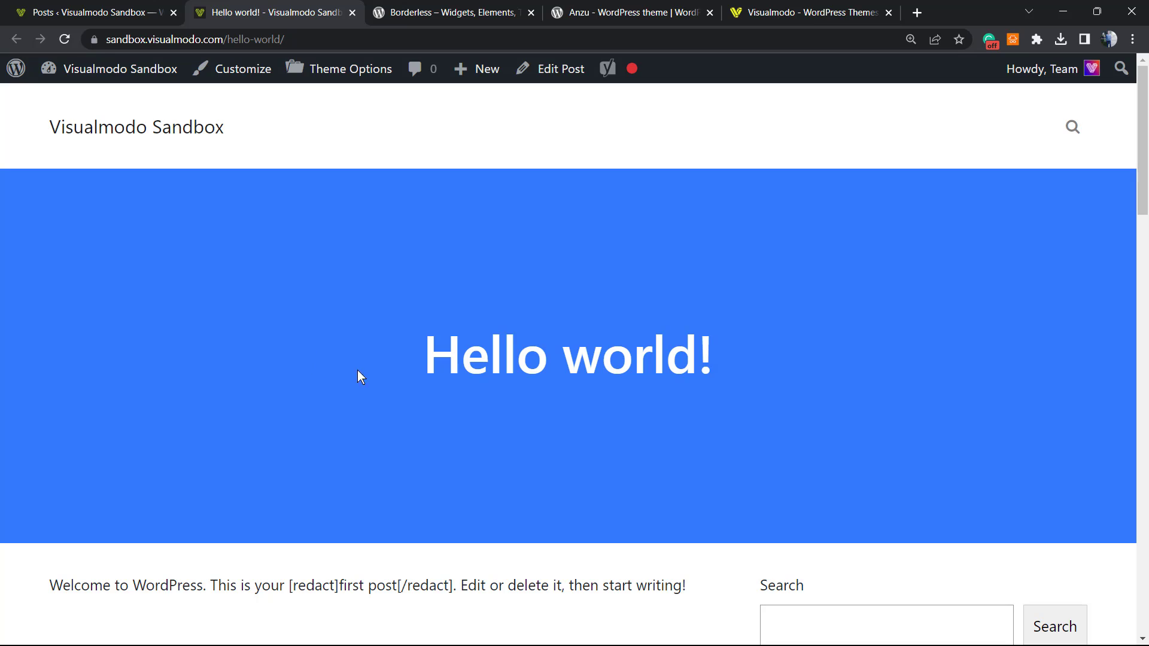
Return to the admin tab and show the Dashboard with 3 posts, 11 pages and 2 comments
click(96, 12)
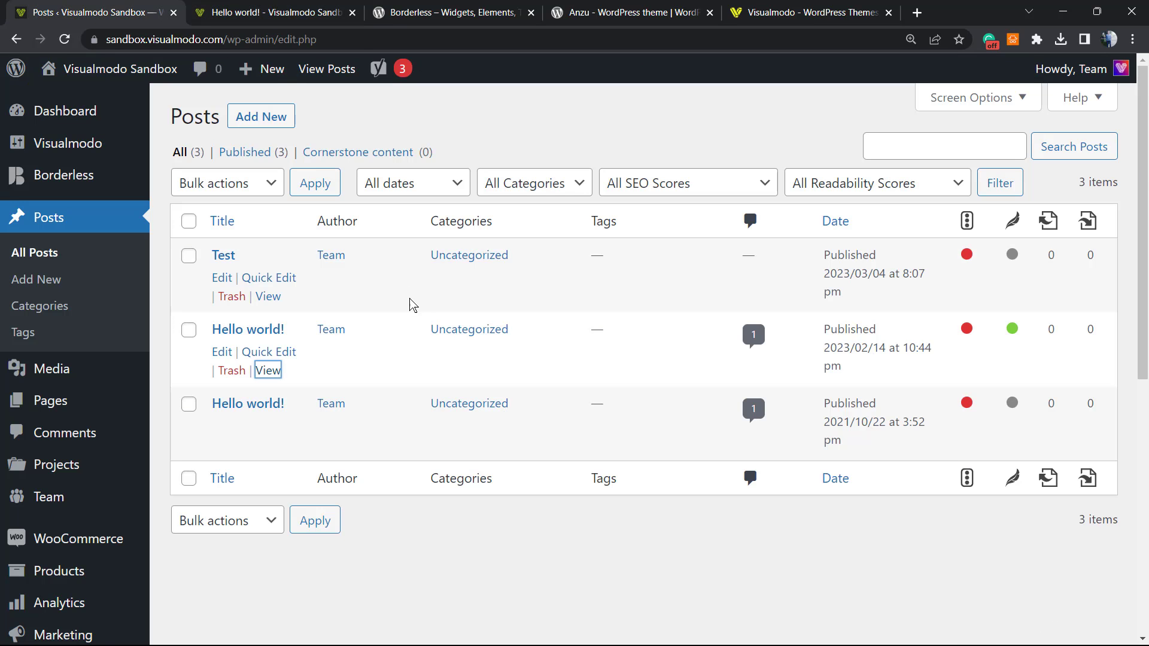
click(93, 122)
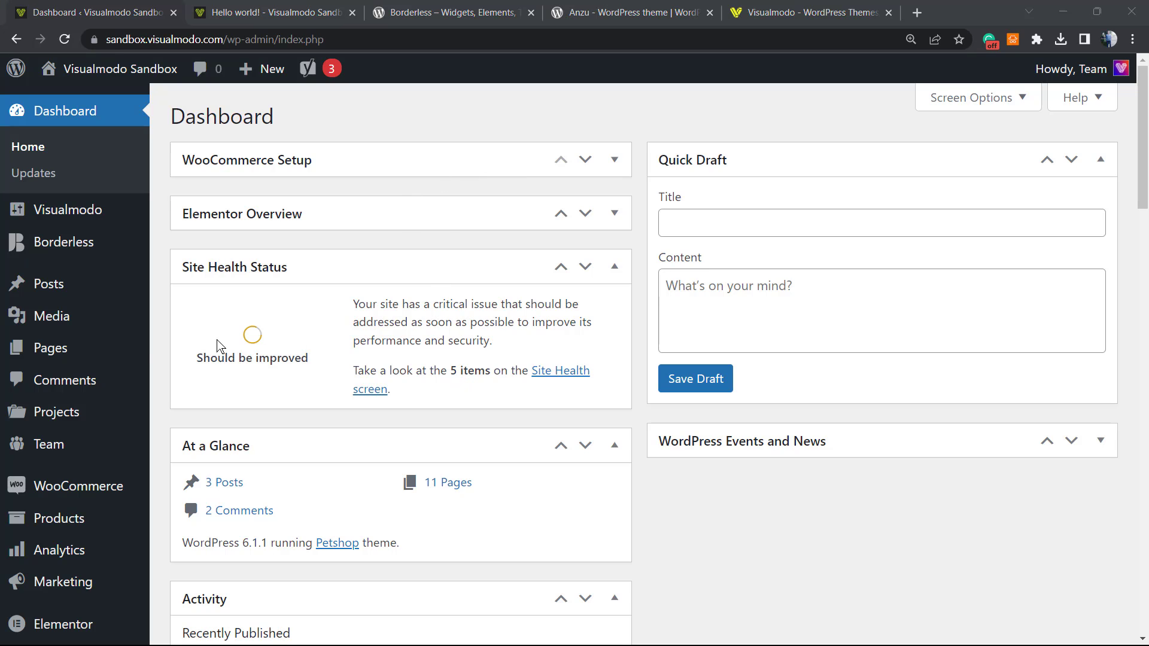
scroll(172, 343, down, 1)
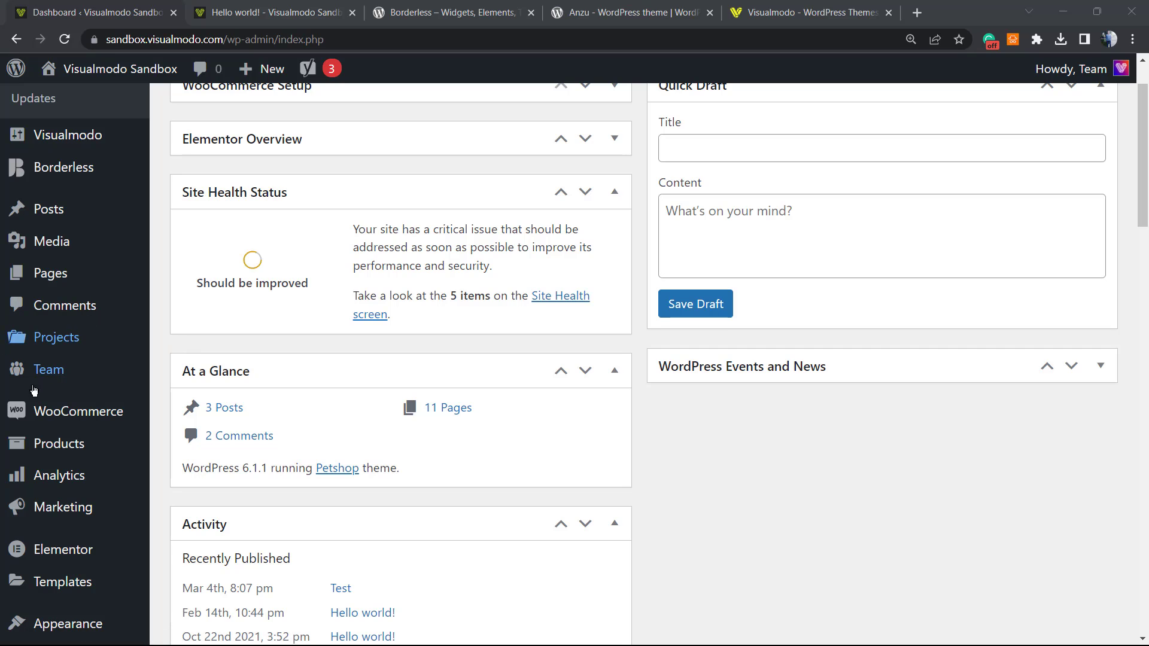
scroll(78, 559, down, 2)
Search the new-plugins directory for 'WP Protect Content' and review its description
mouse_move(83, 513)
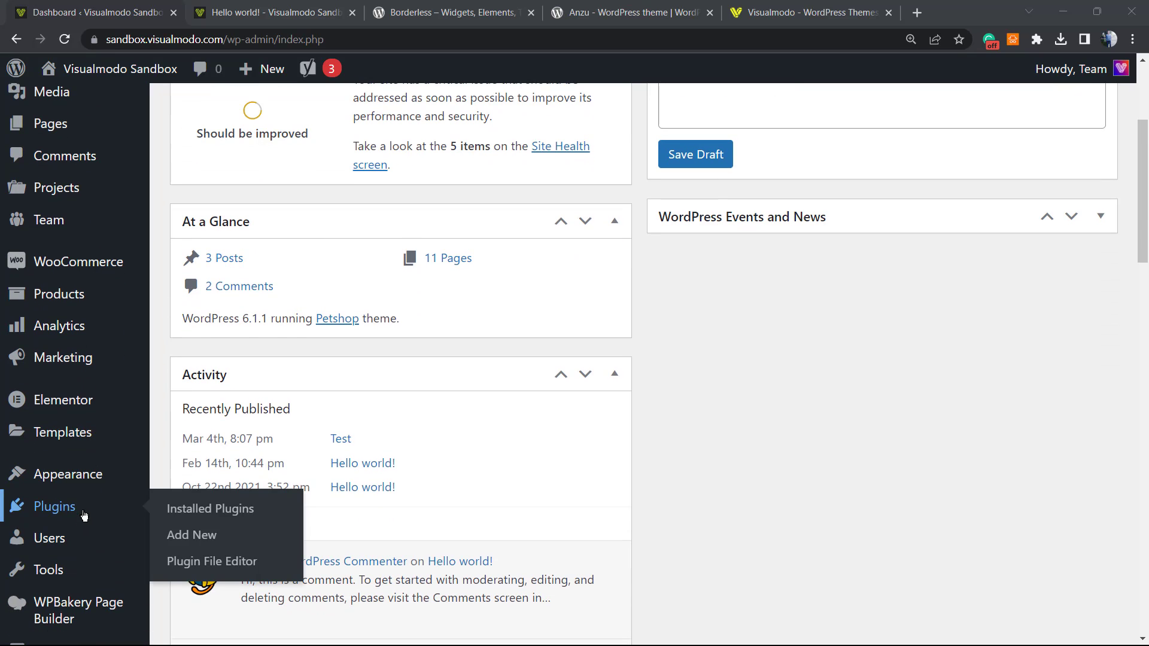
click(234, 542)
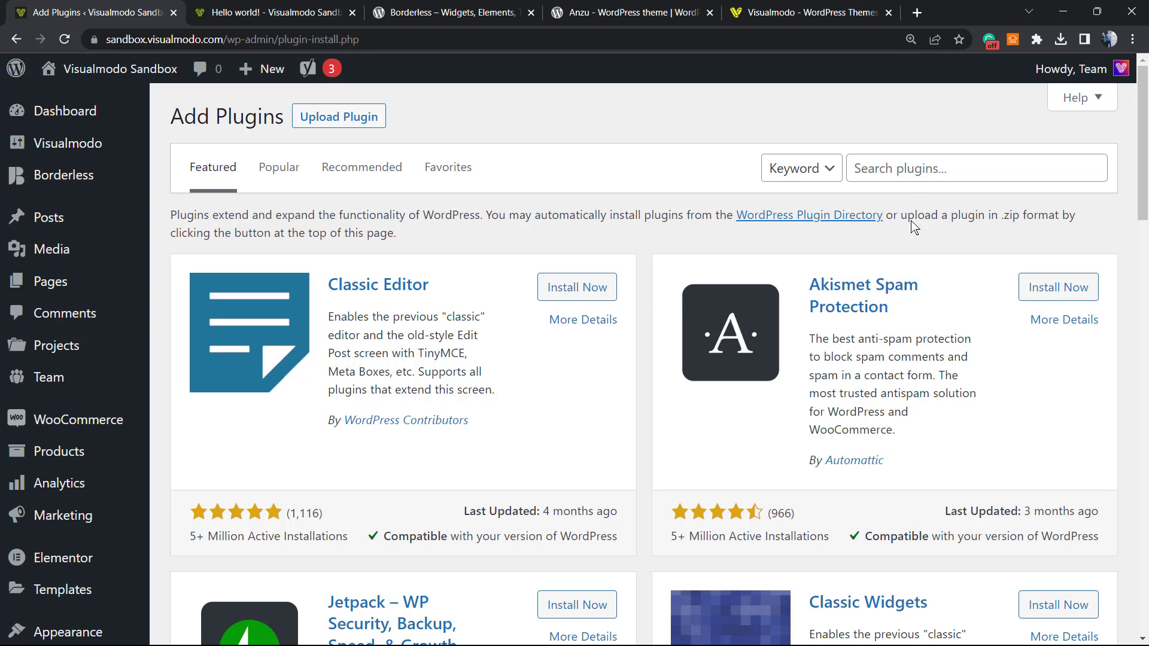
click(869, 169)
key(ctrl+v)
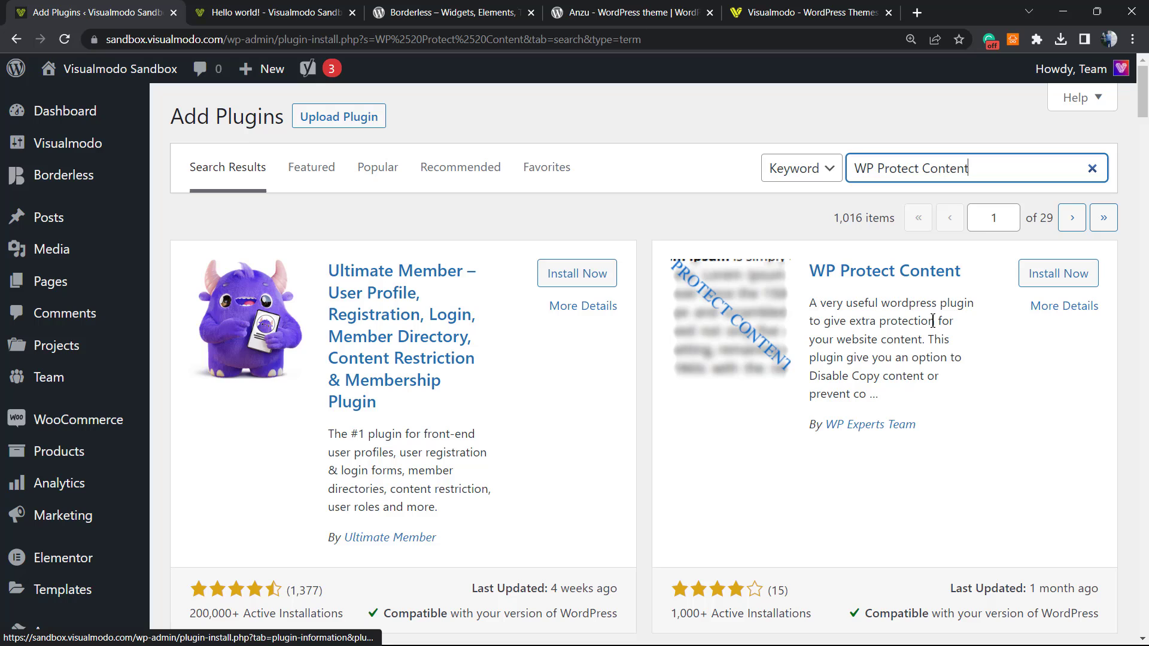
drag(931, 397, 843, 293)
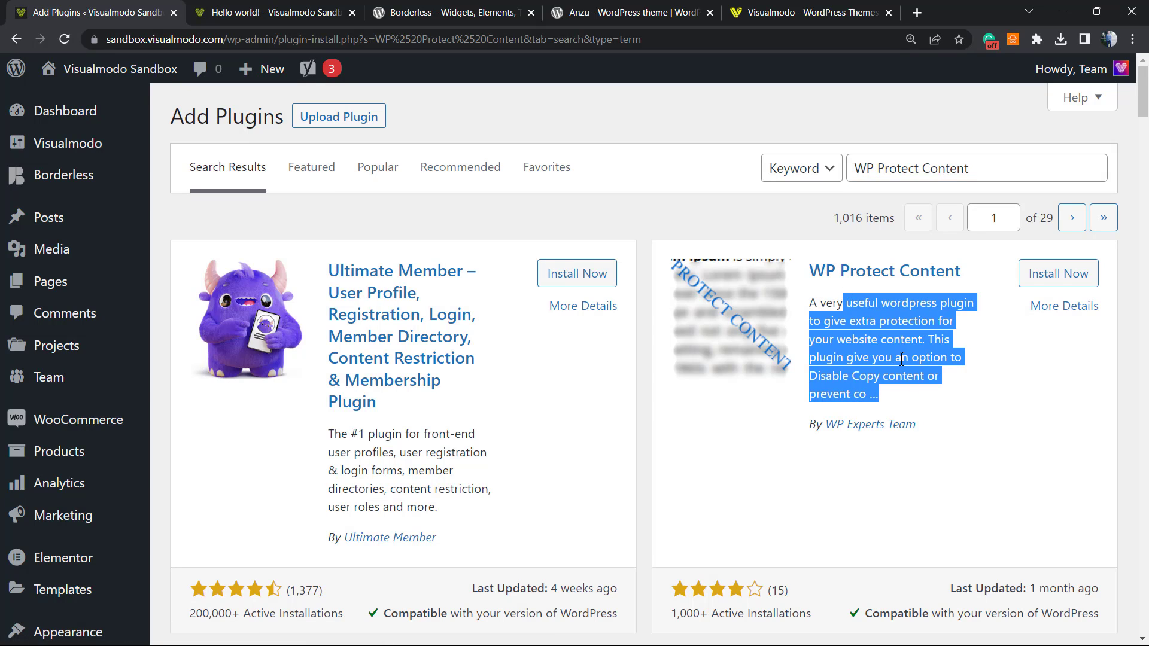
drag(953, 432, 886, 339)
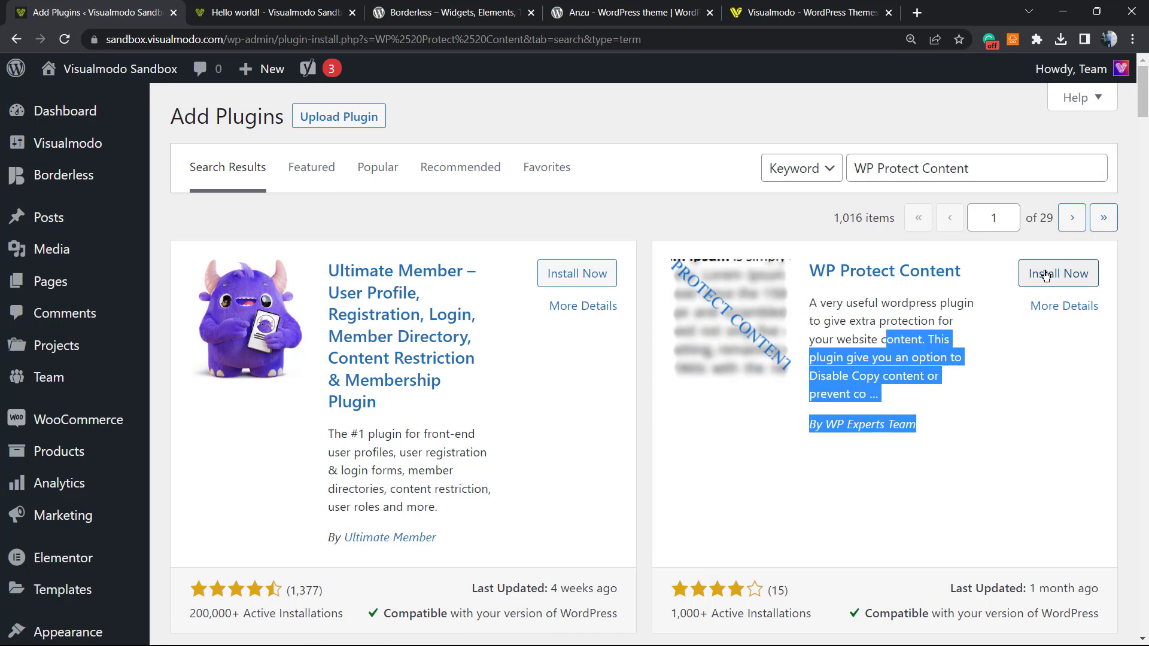
Install and activate the WP Protect Content plugin
click(1045, 276)
click(942, 321)
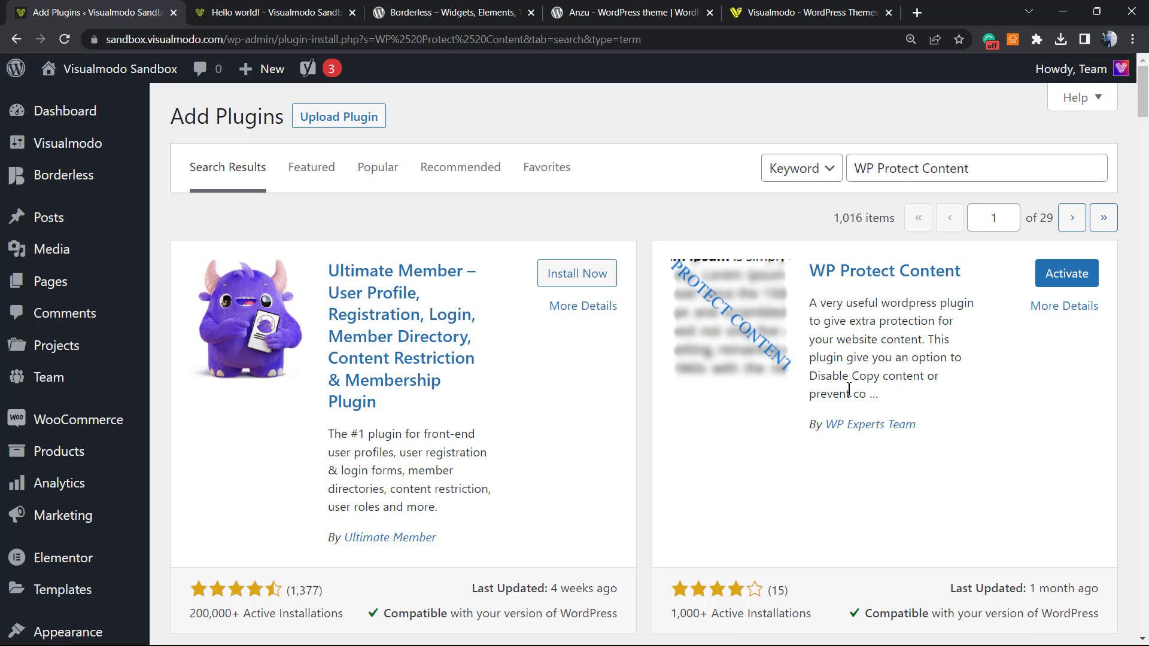
click(1066, 273)
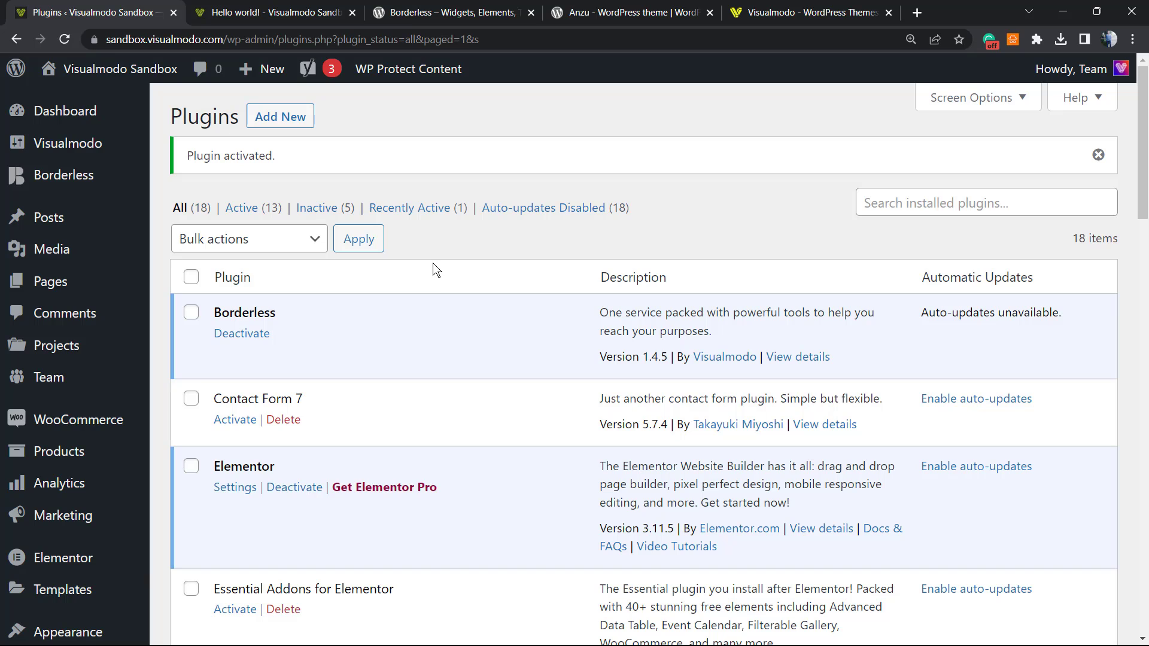
Open the WP Protect Content page under the Settings menu
scroll(461, 197, down, 6)
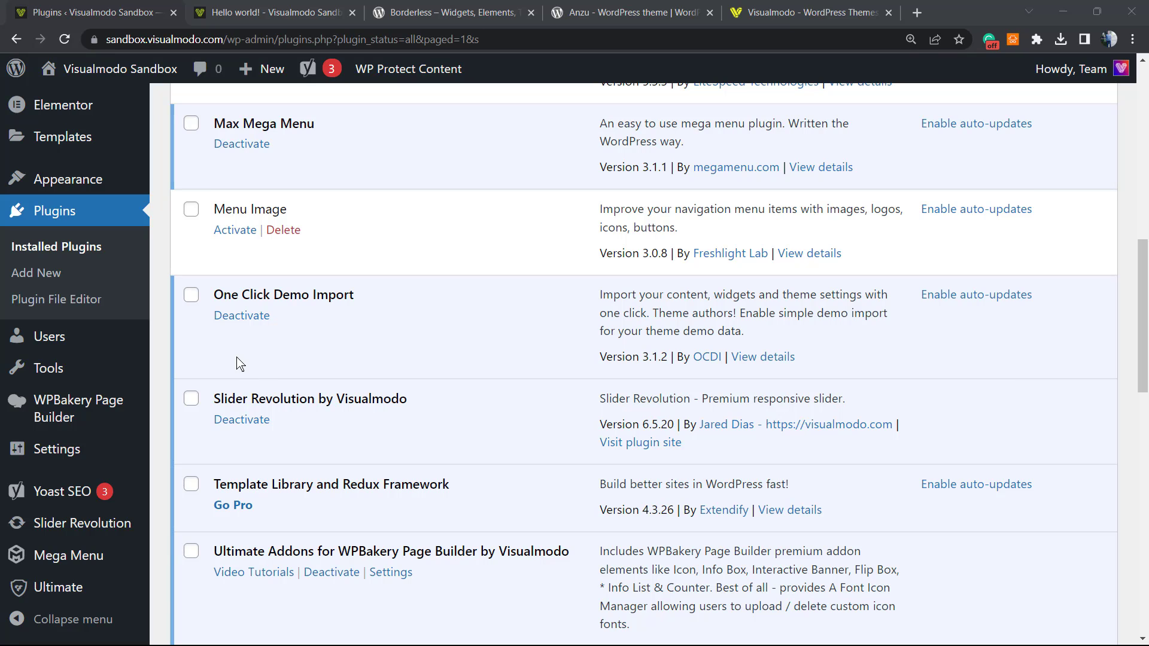
mouse_move(37, 461)
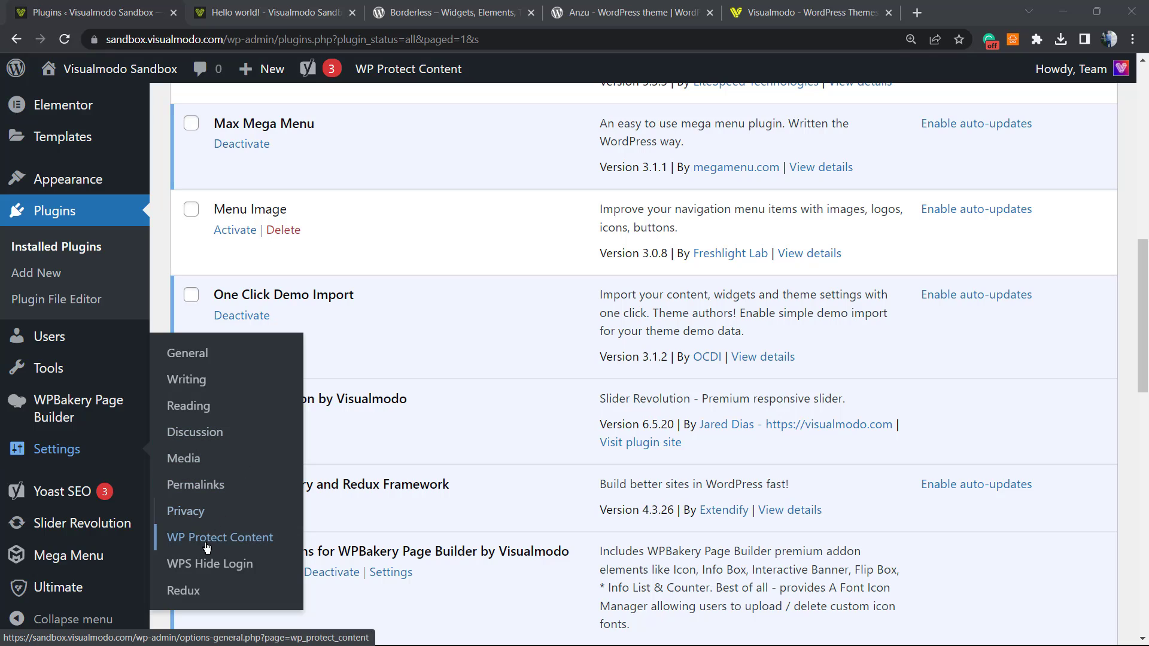
click(238, 540)
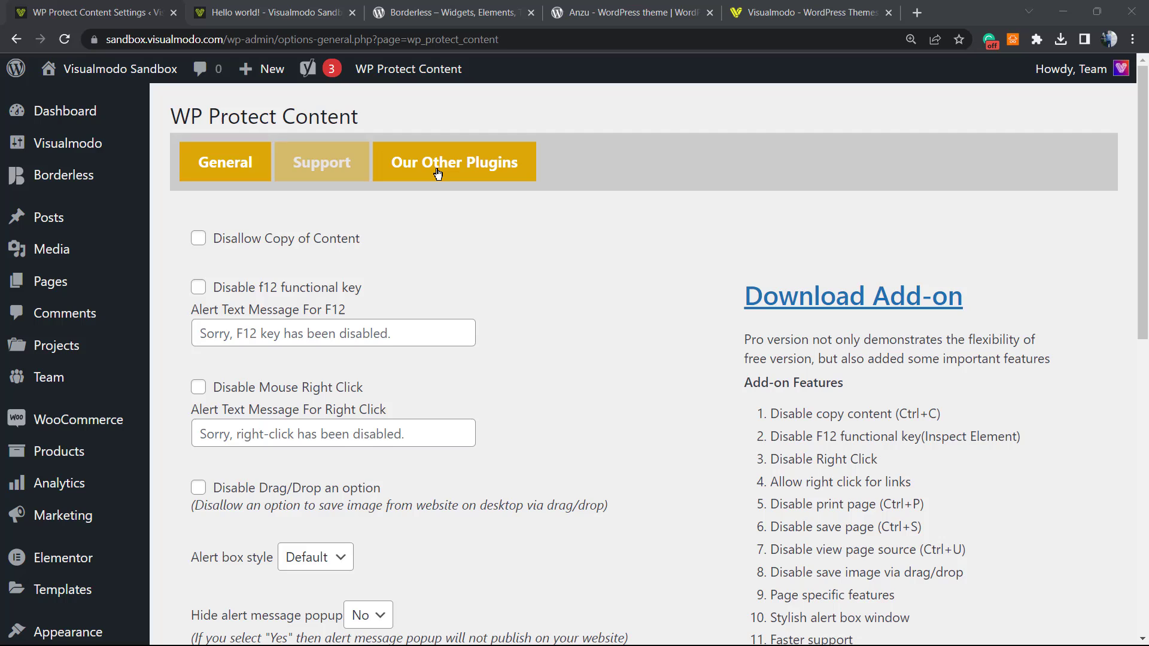
Enable Disallow Copy of Content and Disable F12, and edit the F12 alert message
click(266, 241)
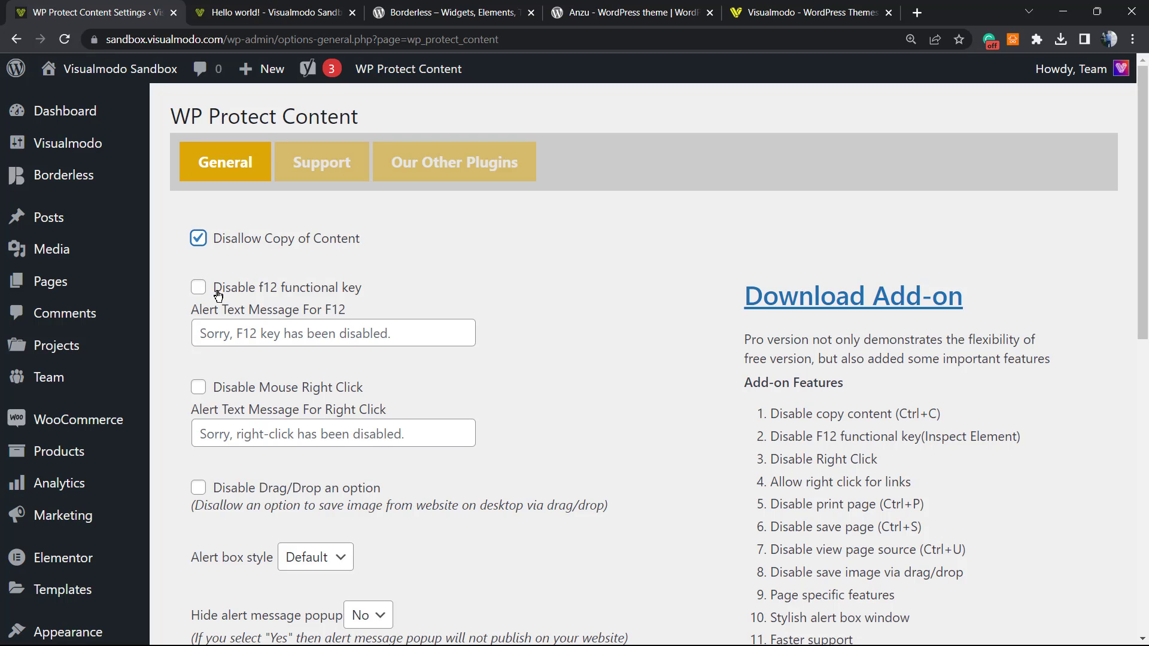
click(256, 293)
scroll(417, 270, down, 1)
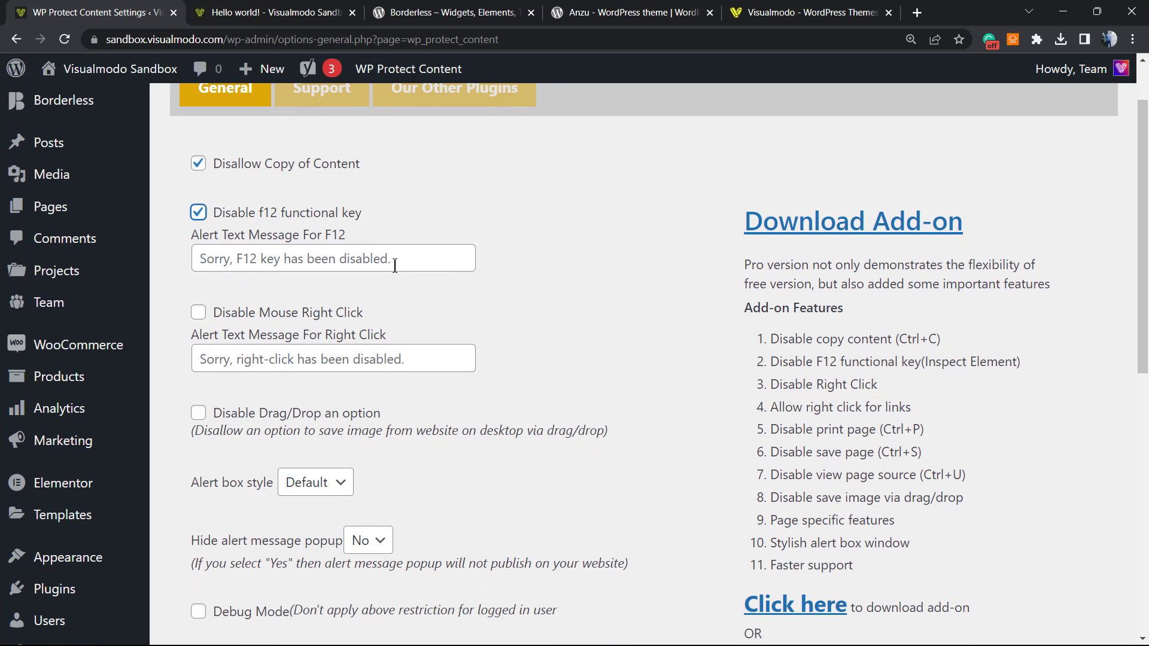
click(226, 263)
triple_click(232, 235)
scroll(410, 315, up, 1)
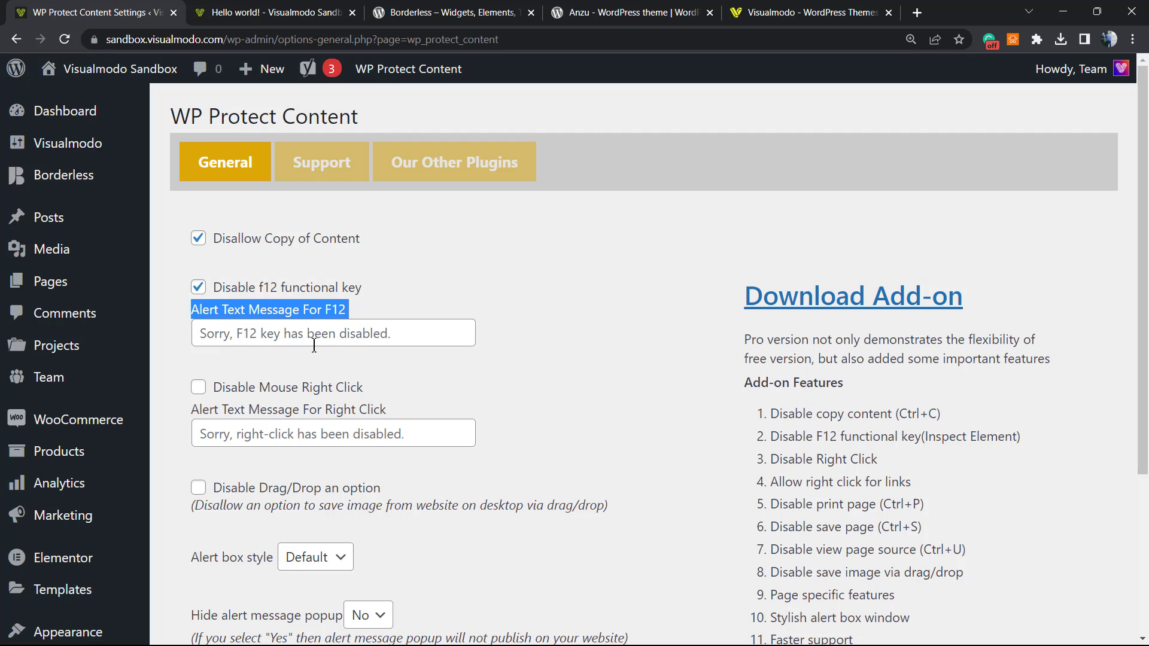
click(250, 333)
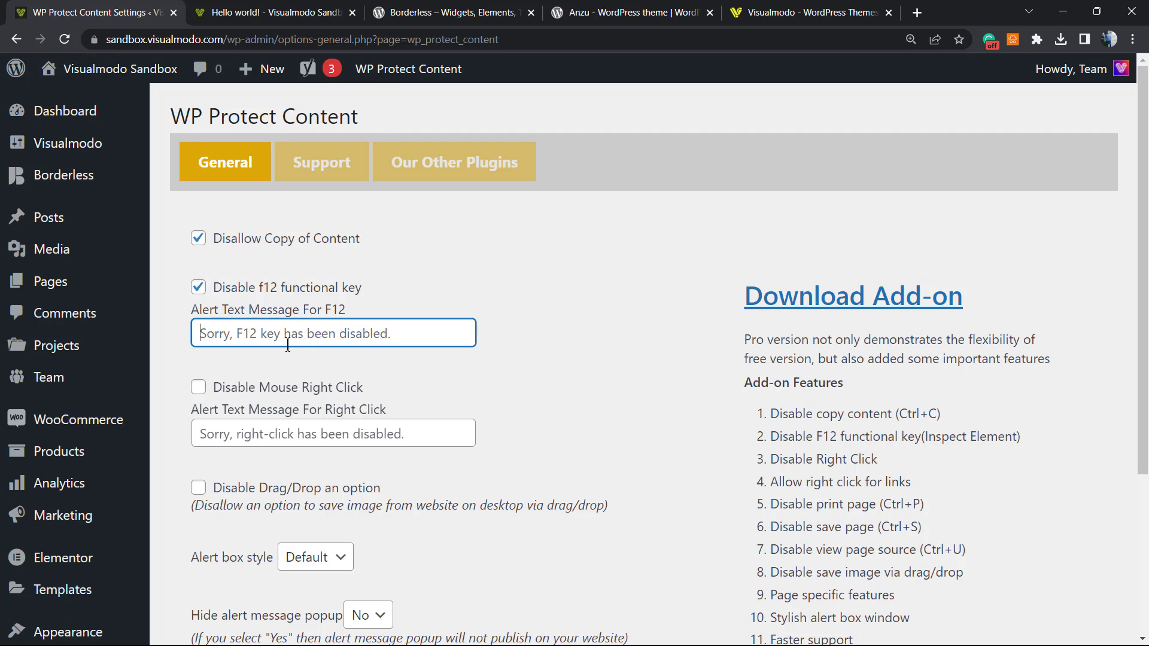
Enable Disable Mouse Right Click and Disable Drag/Drop for images
click(257, 389)
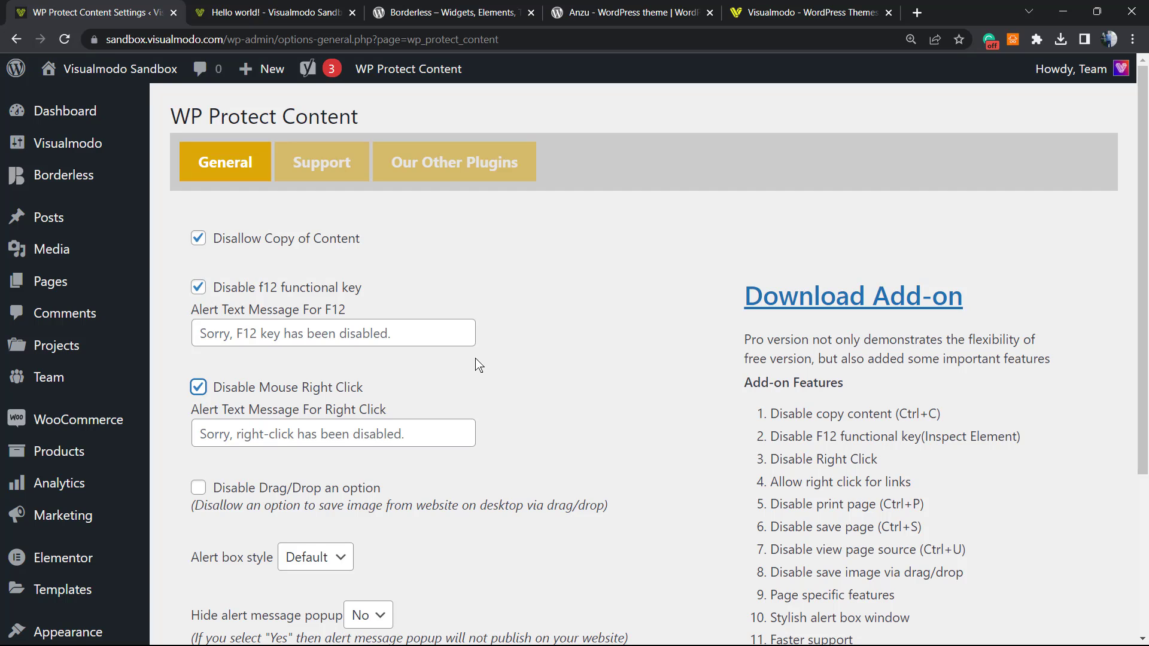
scroll(427, 374, down, 3)
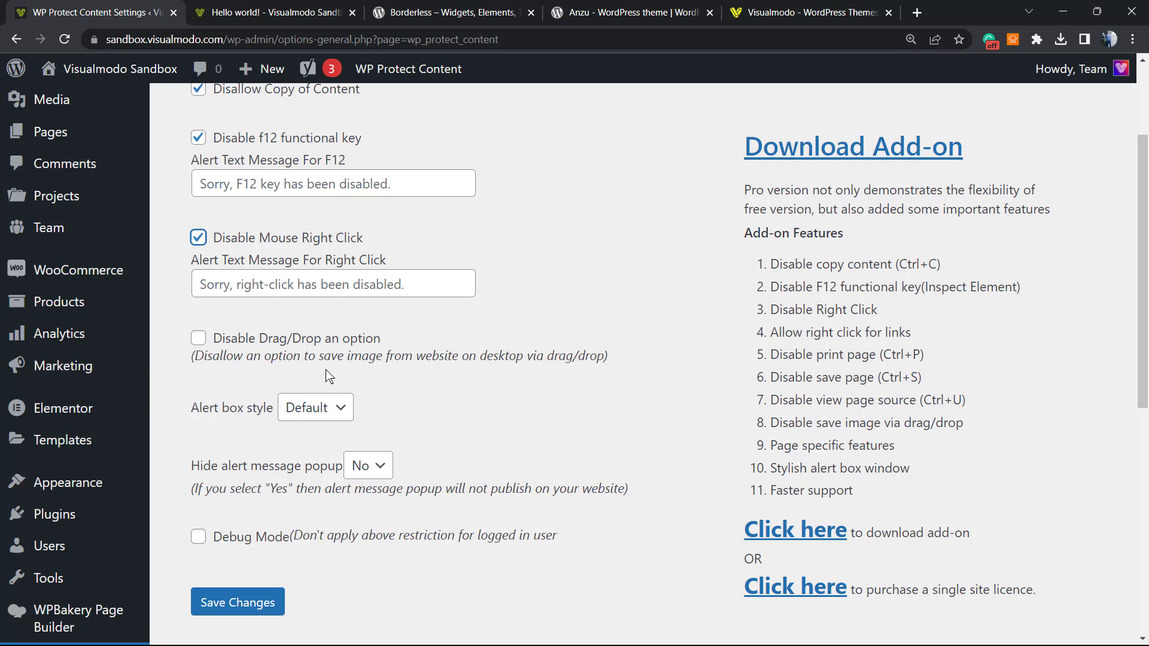
click(244, 345)
scroll(388, 382, down, 1)
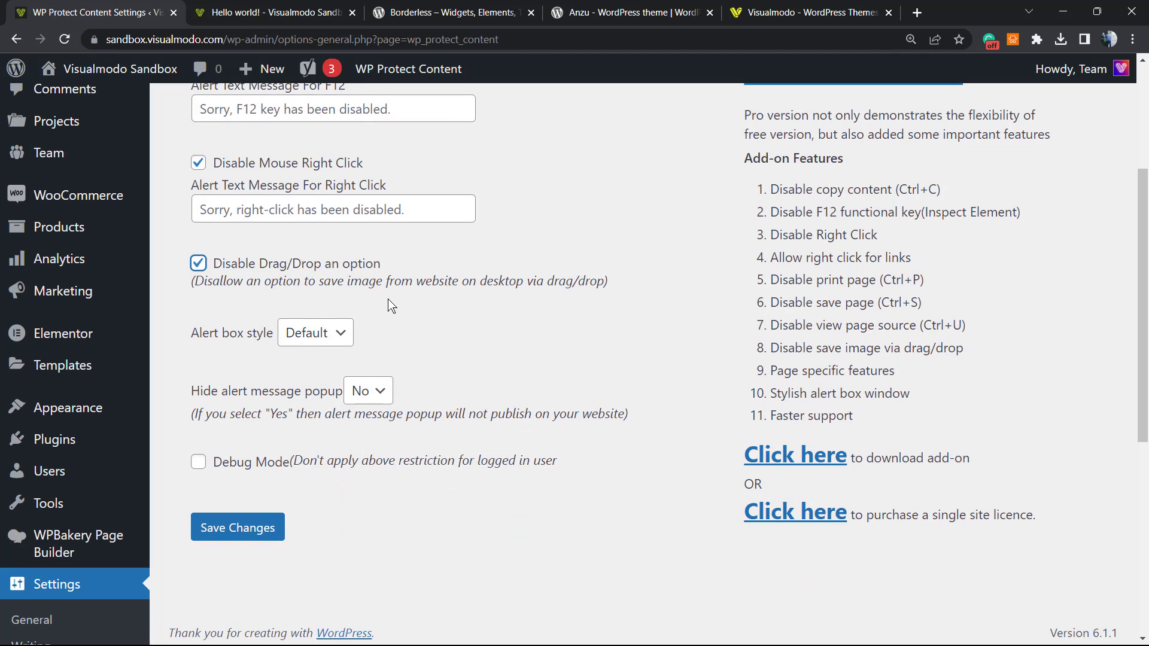
Keep Alert box style at Default and Hide alert popup at No, then save
click(299, 335)
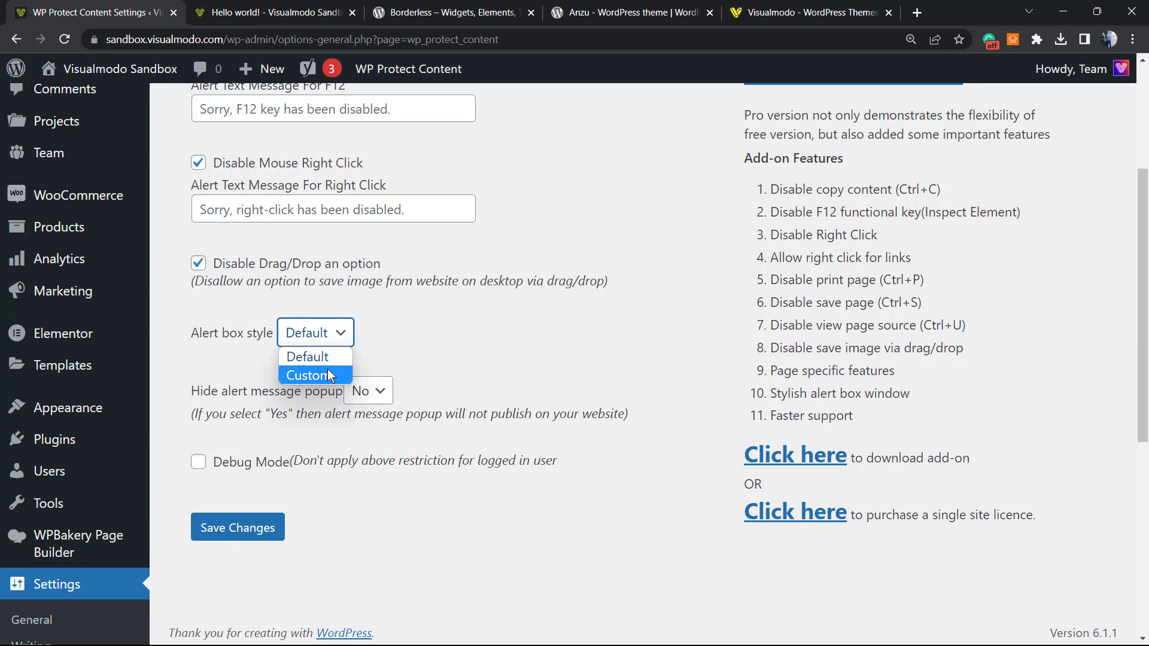
click(328, 372)
click(330, 333)
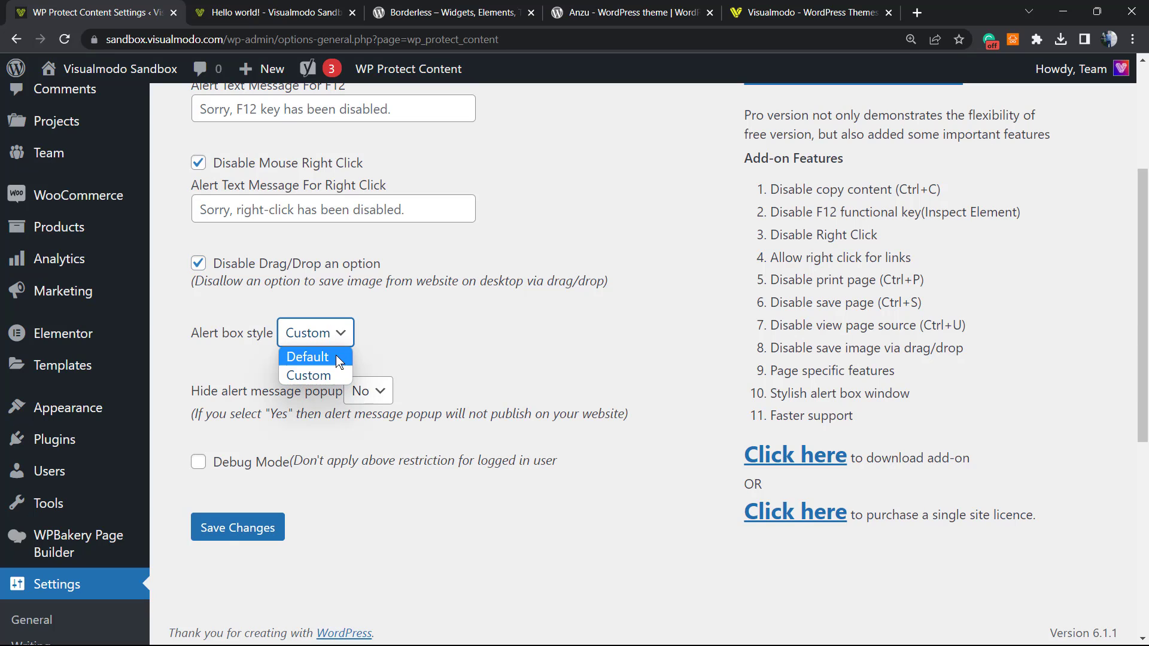
click(335, 355)
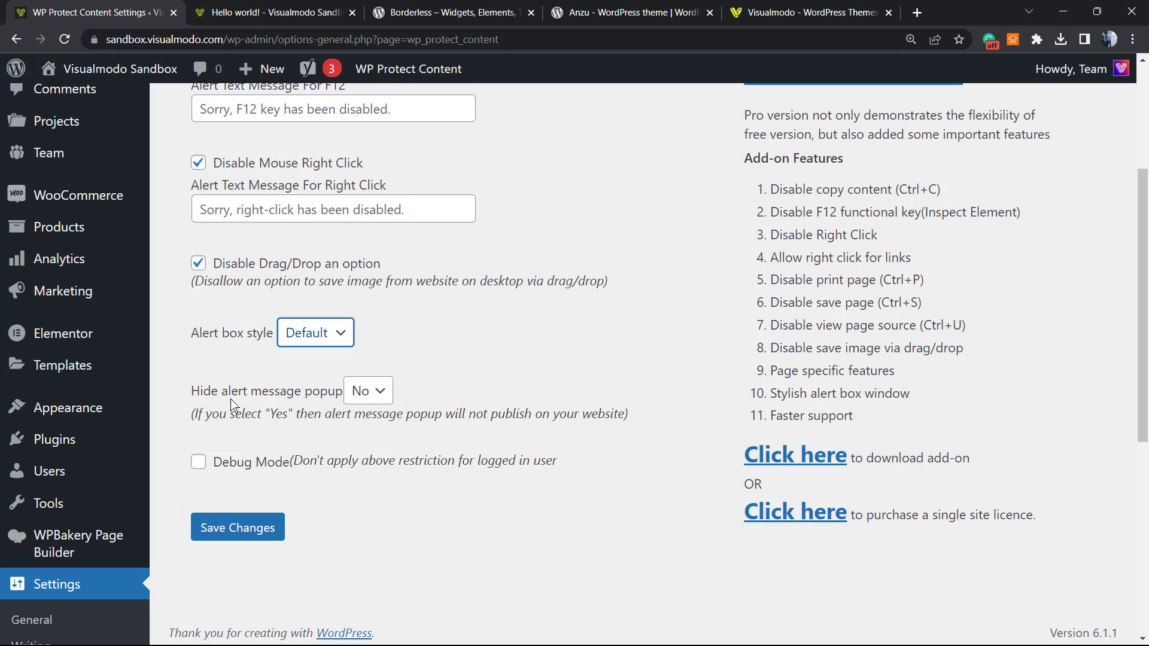
click(376, 400)
click(374, 403)
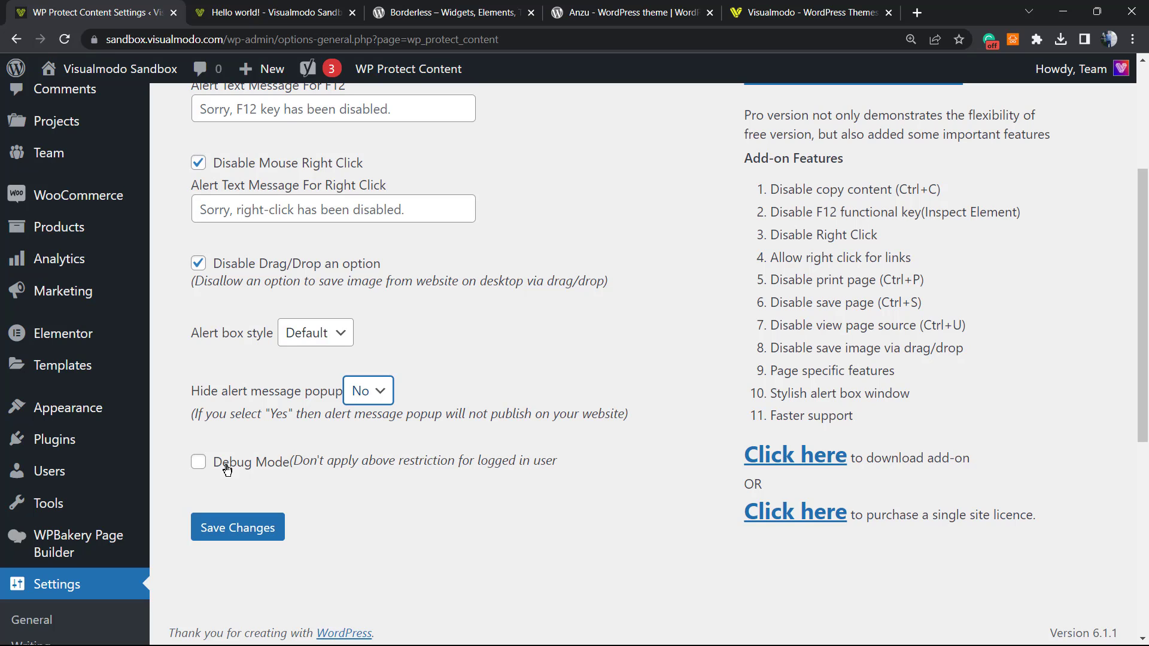
scroll(361, 419, up, 4)
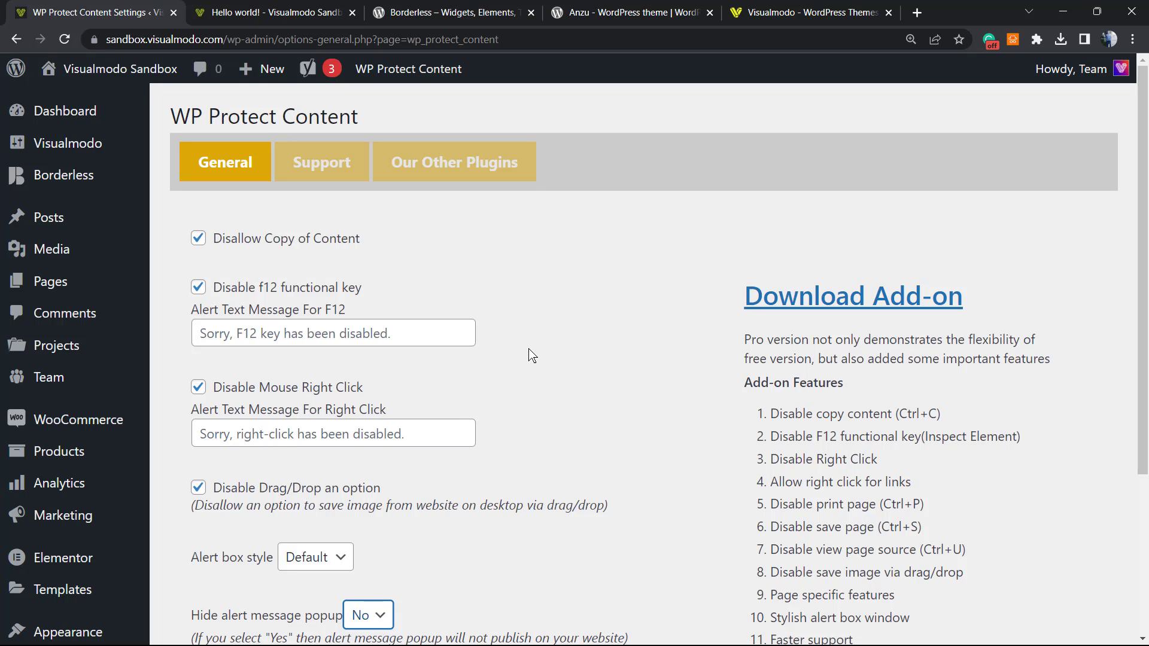
scroll(521, 342, down, 5)
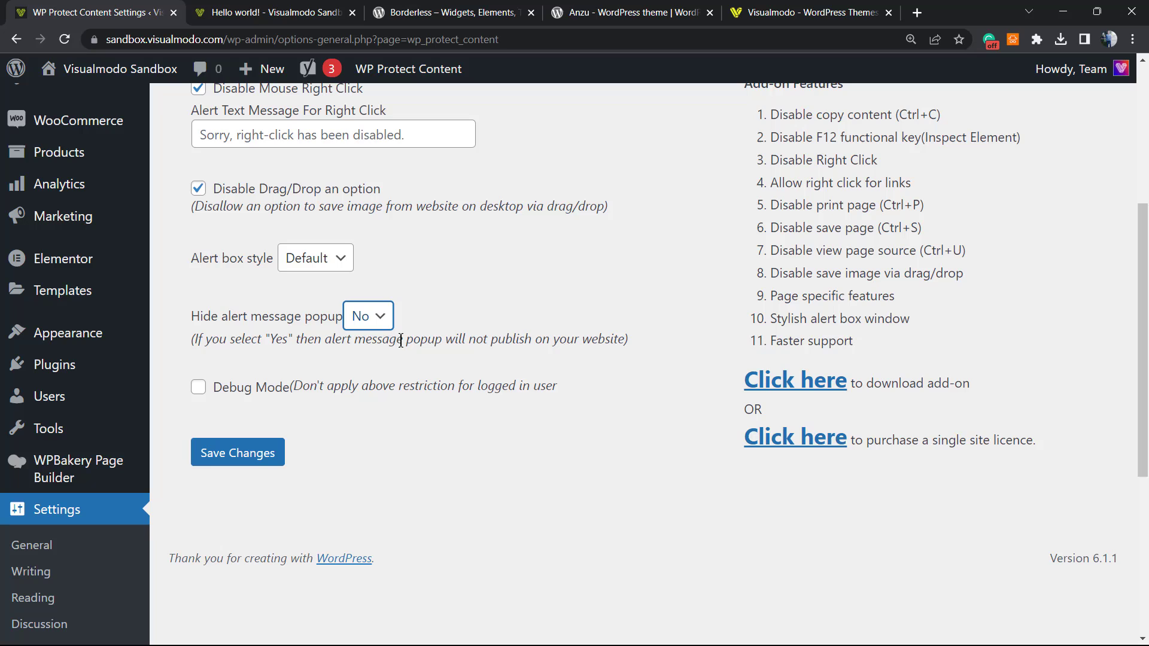
scroll(384, 436, up, 5)
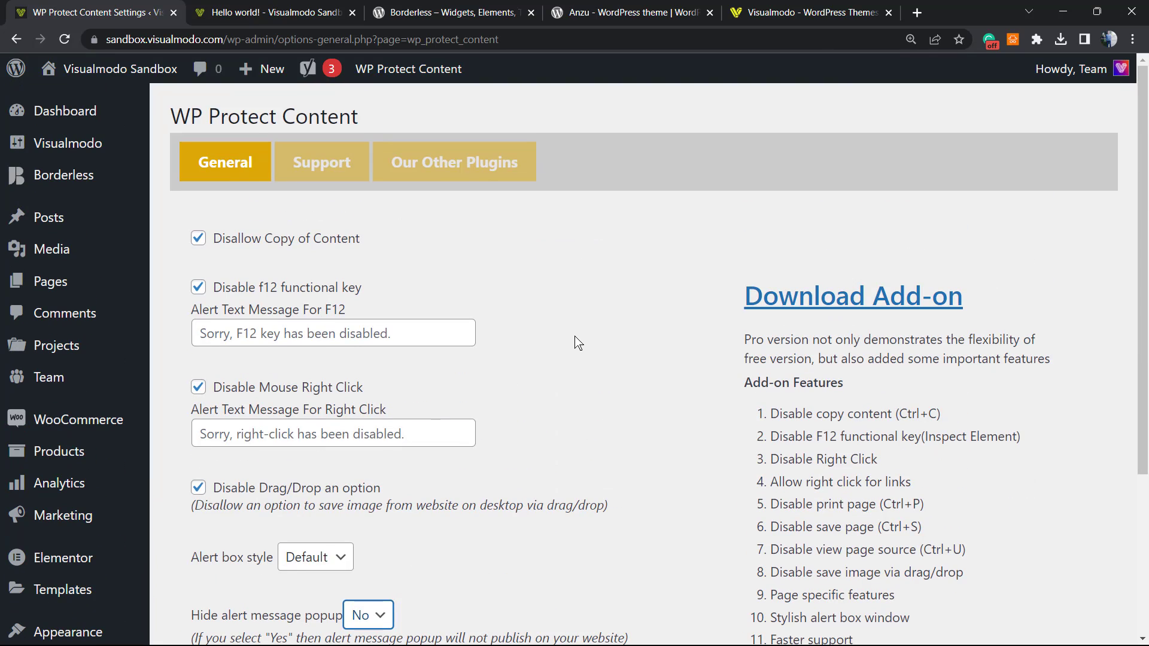
scroll(432, 339, down, 6)
click(262, 380)
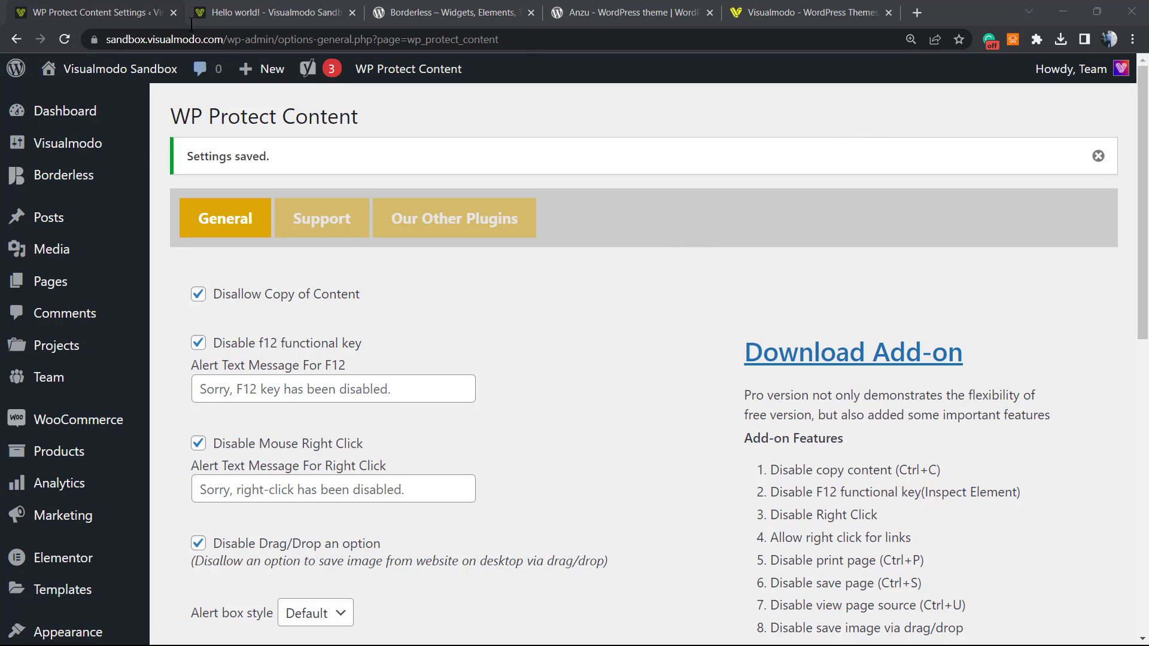
Right-click the Hello world! post text and dismiss the 'Sorry, right-click has been disabled' alert
click(266, 15)
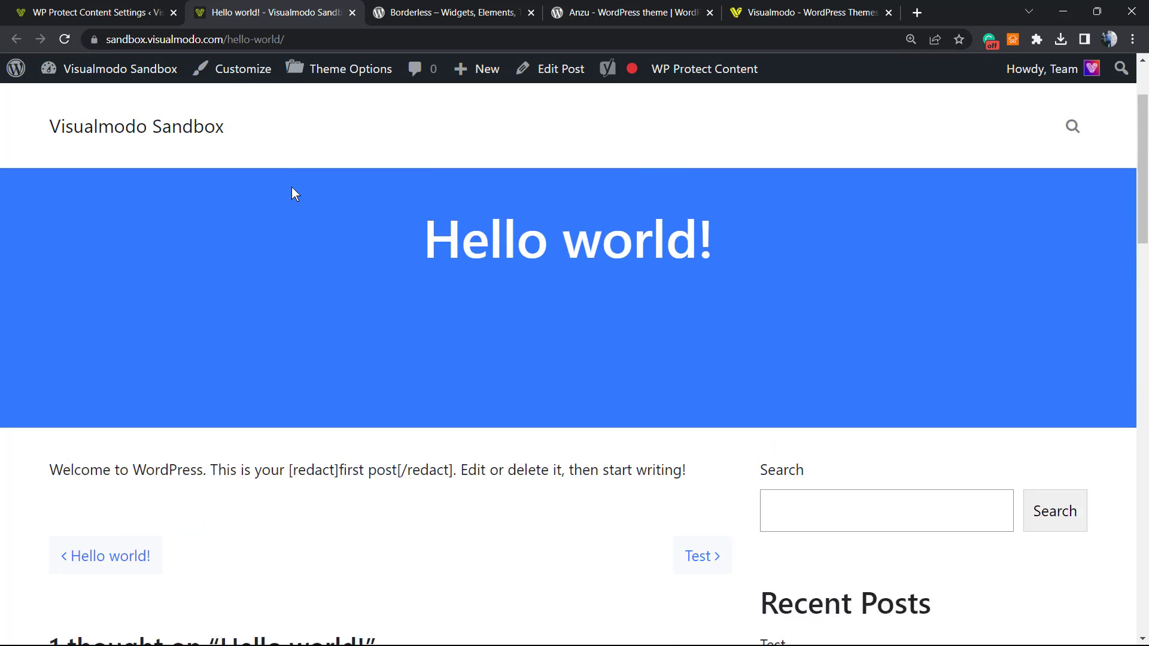
scroll(295, 290, down, 5)
scroll(233, 359, up, 1)
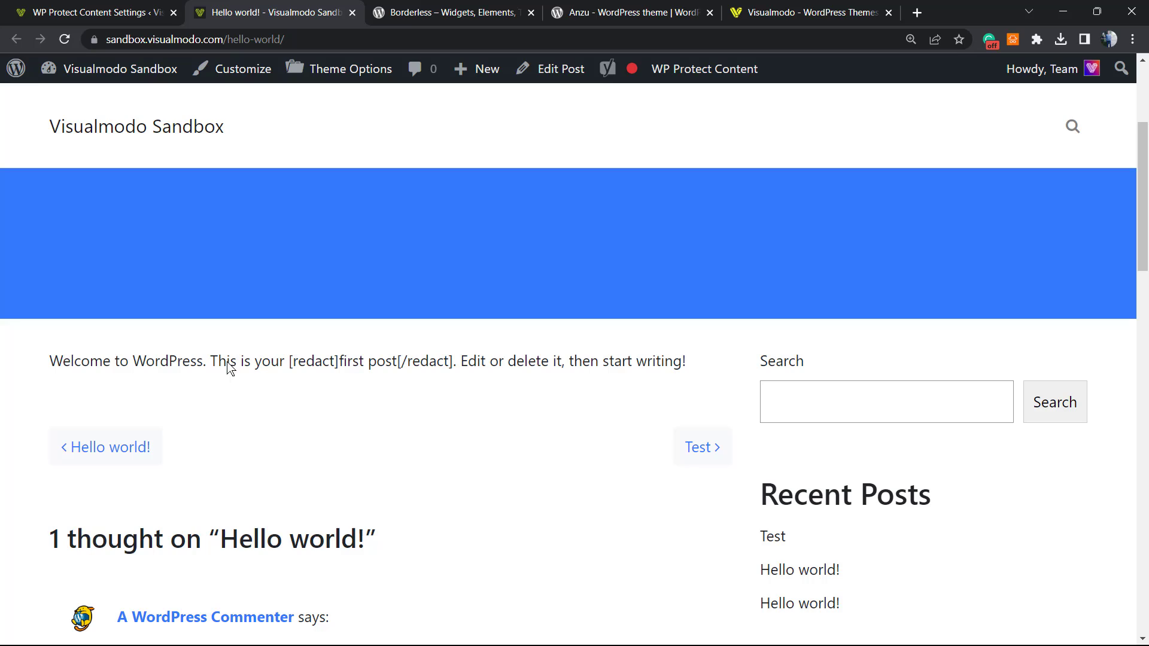
right_click(413, 358)
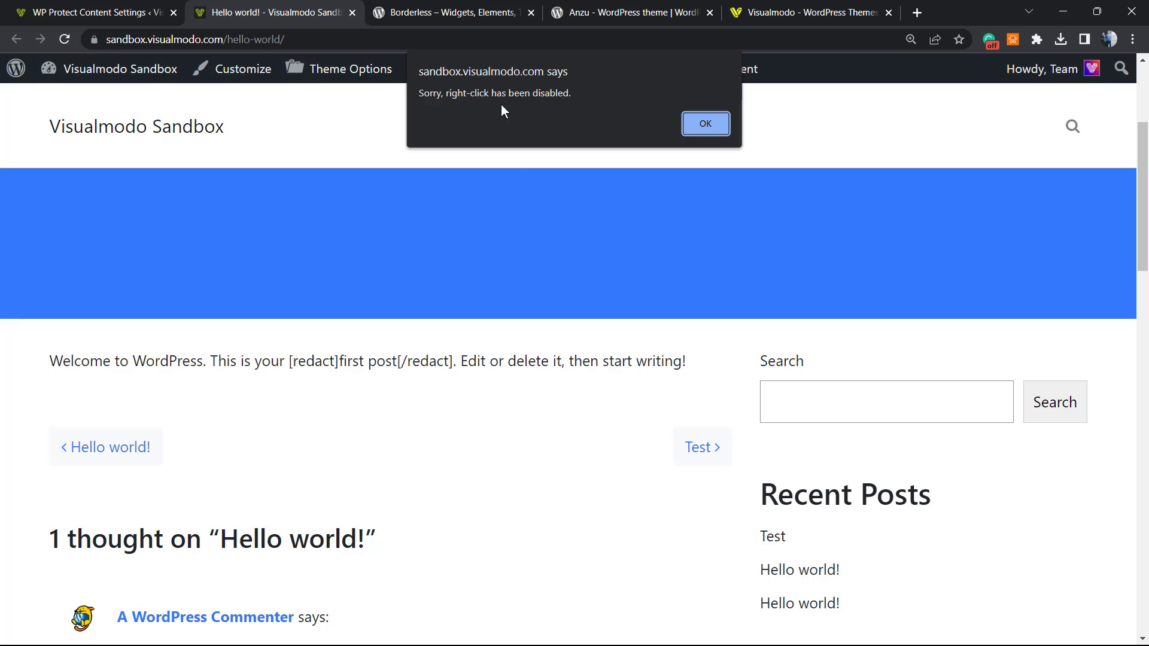
click(705, 124)
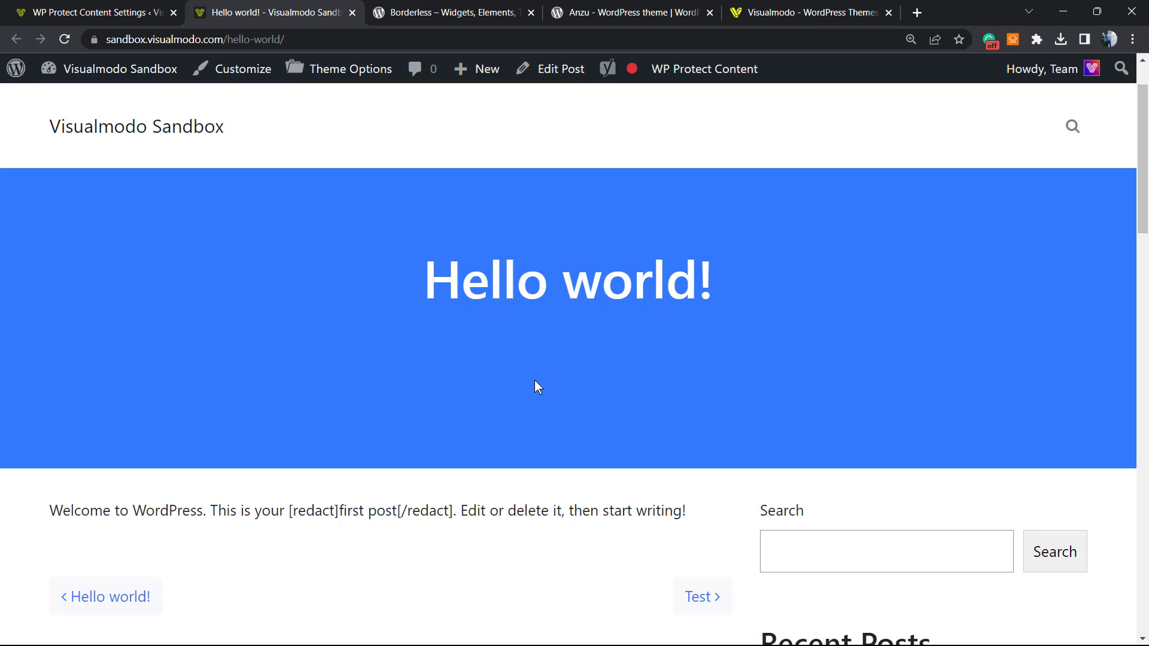
Review the Borderless plugin and Anzu theme pages, selecting their titles, then show Visualmodo's homepage
click(482, 9)
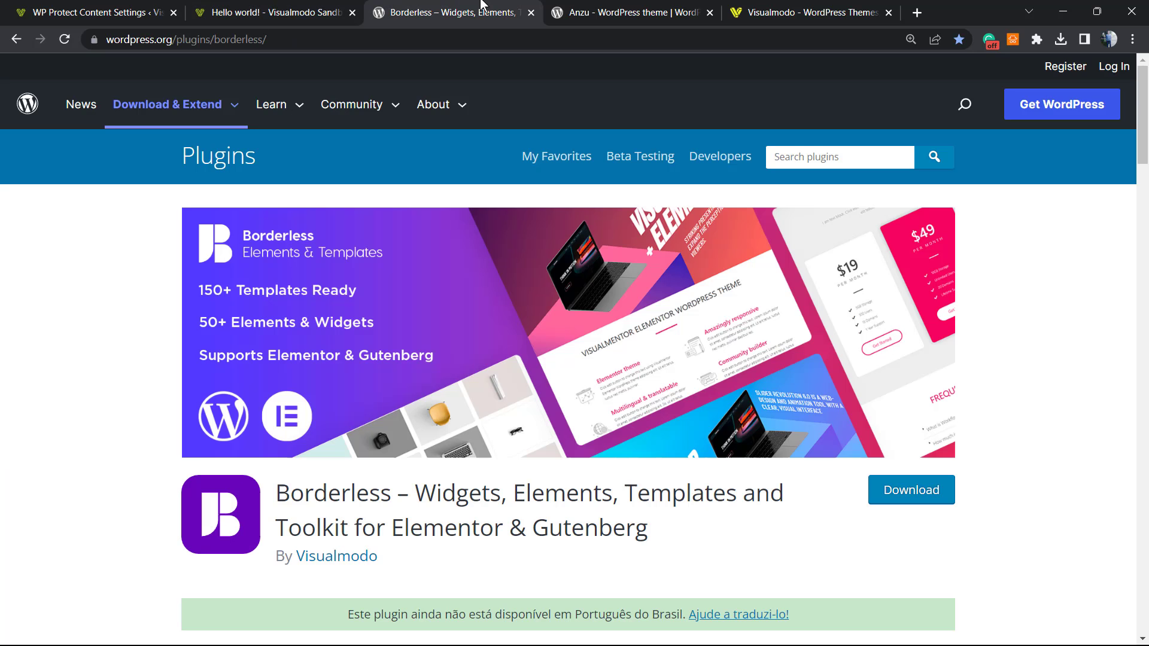
double_click(315, 492)
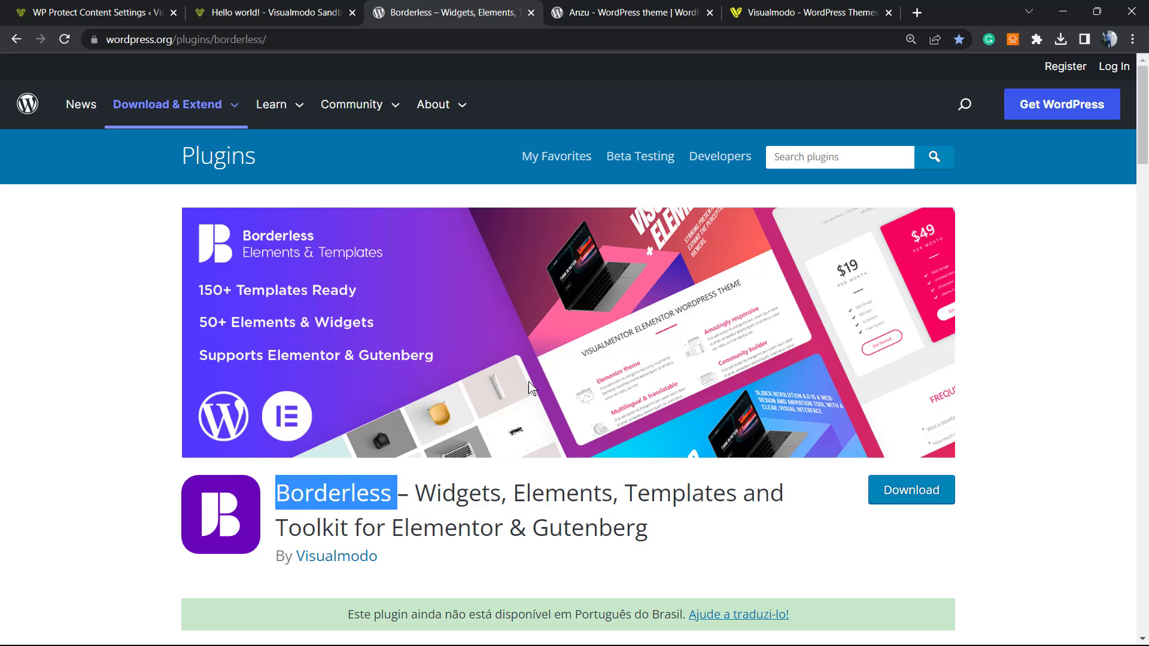
click(616, 11)
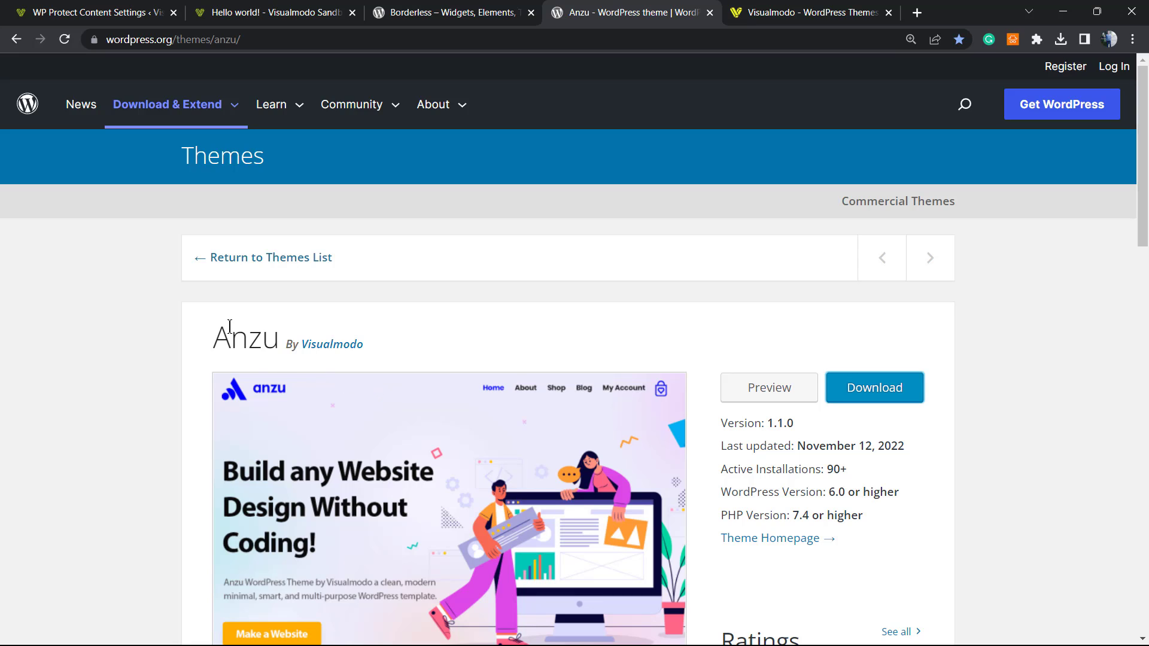
drag(224, 323, 284, 321)
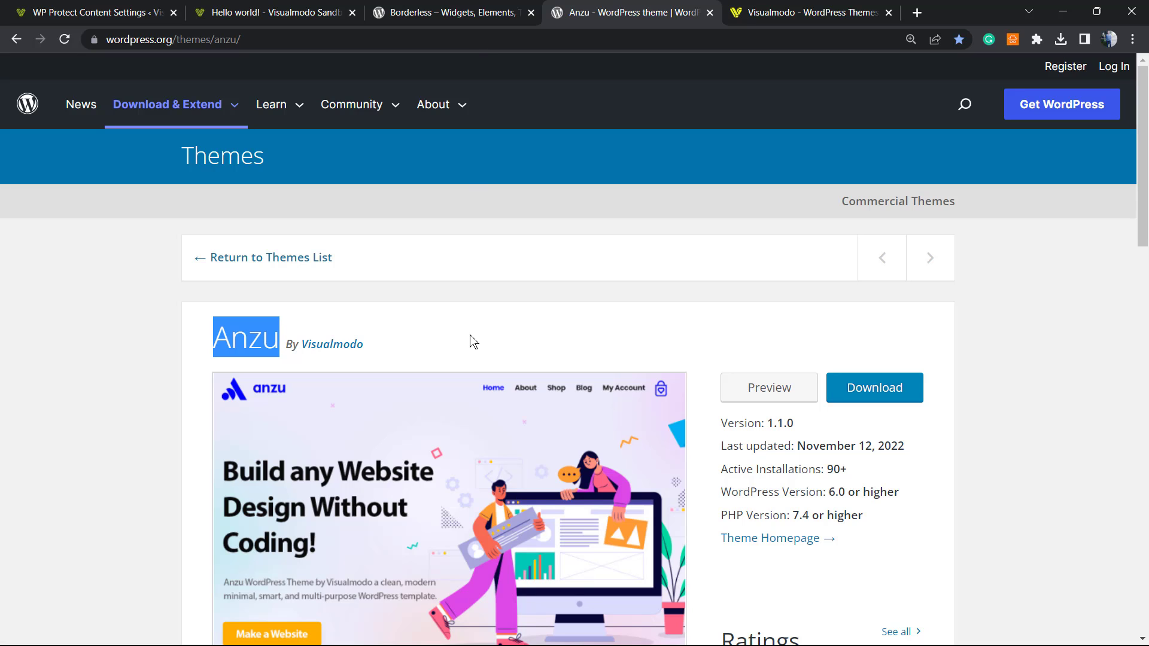
click(766, 10)
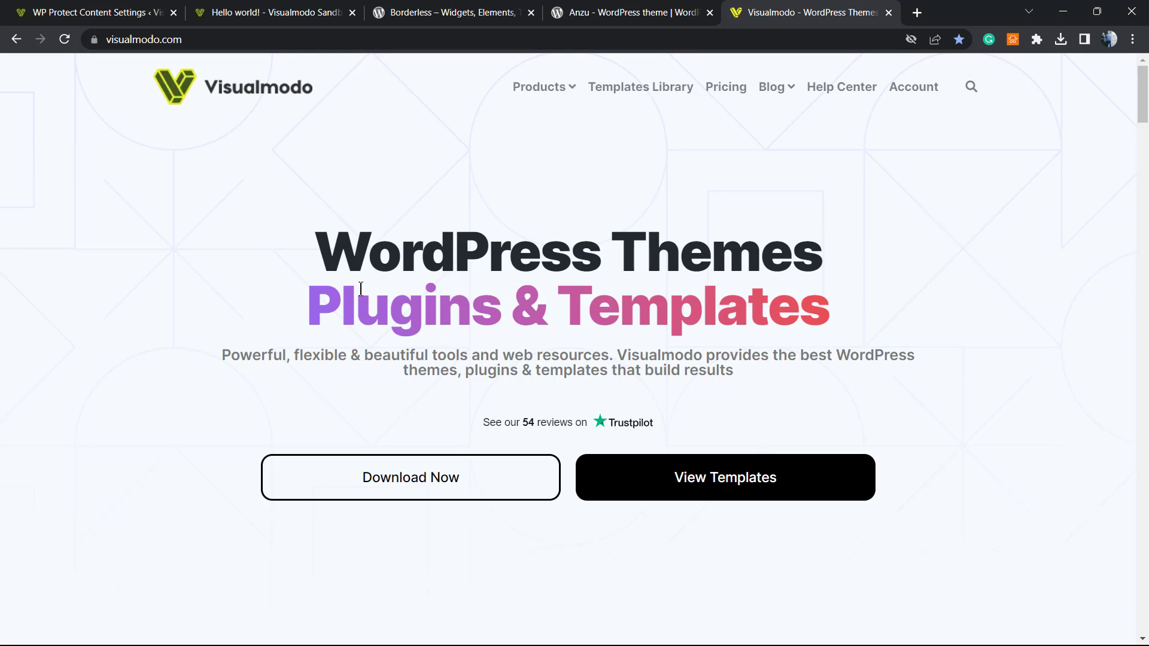
Browse through Visualmodo's Templates Library
click(641, 88)
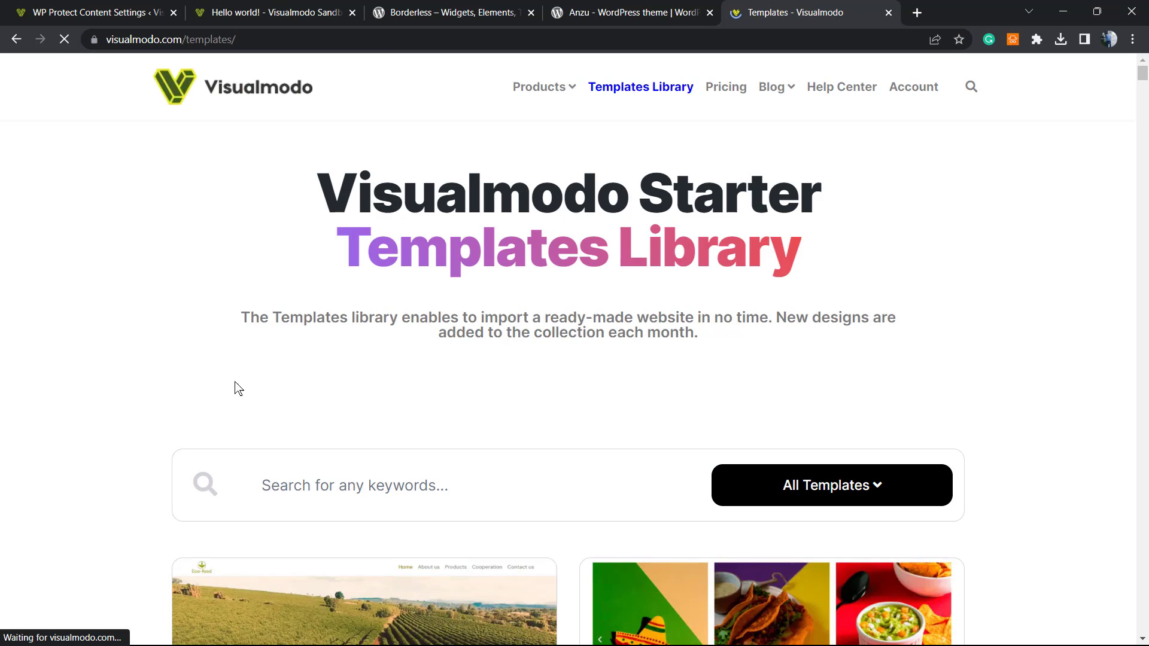
scroll(208, 397, down, 15)
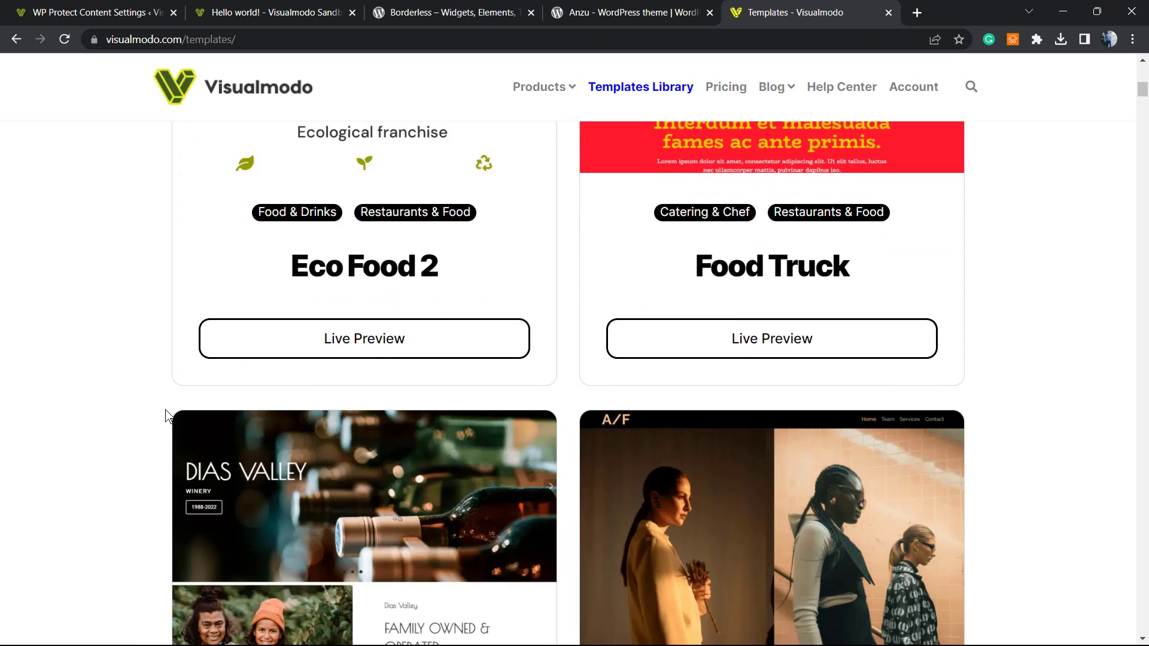
scroll(161, 419, down, 18)
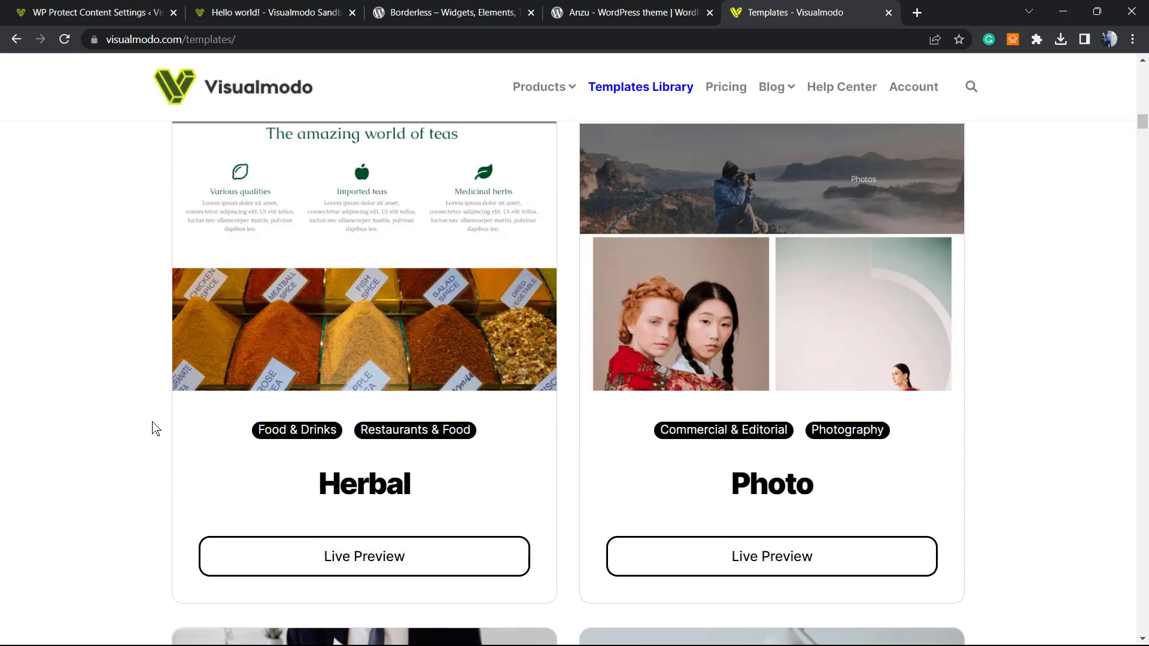
scroll(132, 462, down, 18)
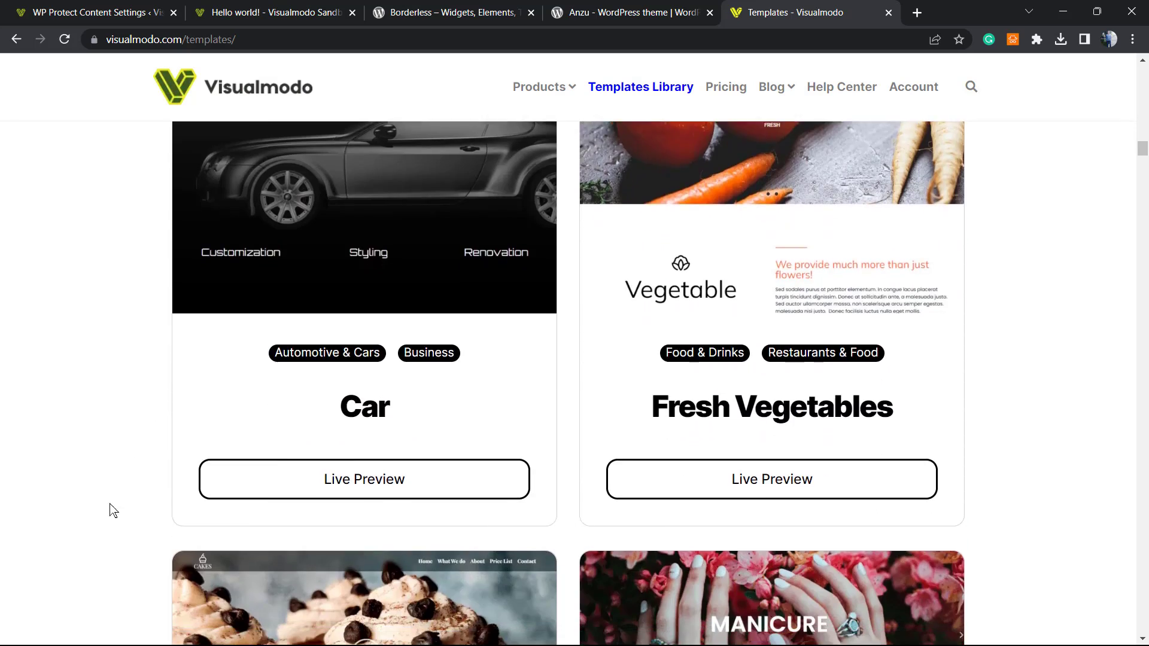
scroll(117, 543, down, 15)
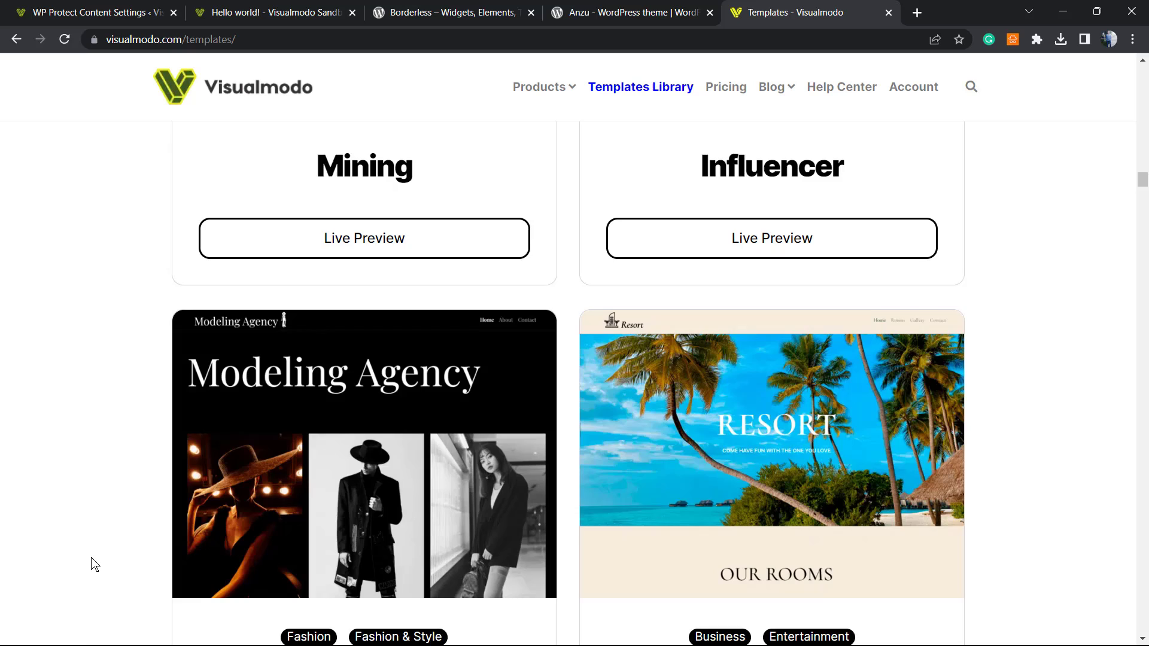
scroll(74, 641, down, 9)
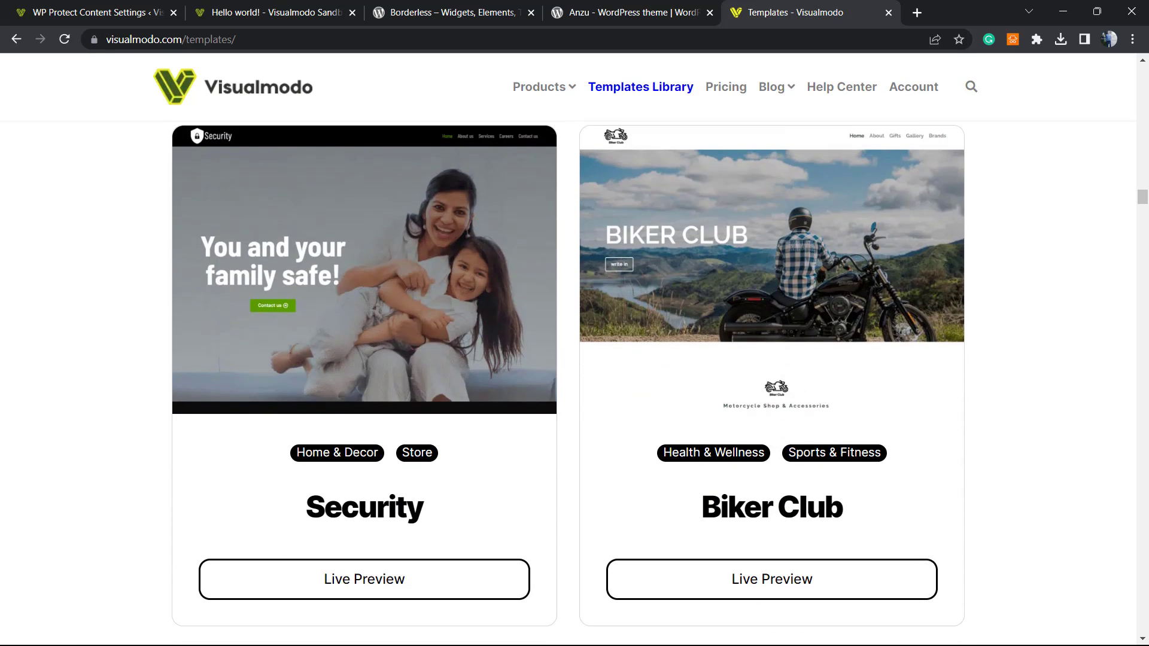
scroll(186, 641, down, 7)
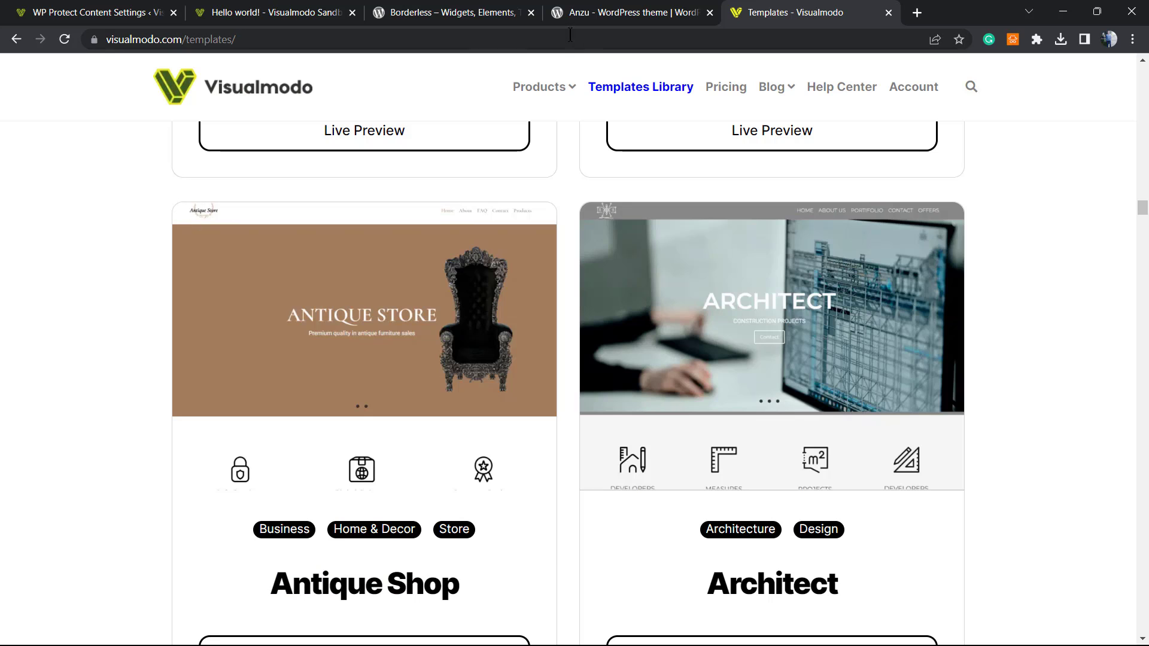
Open the Visualmodo blog and scroll through its recent posts and categories
click(769, 91)
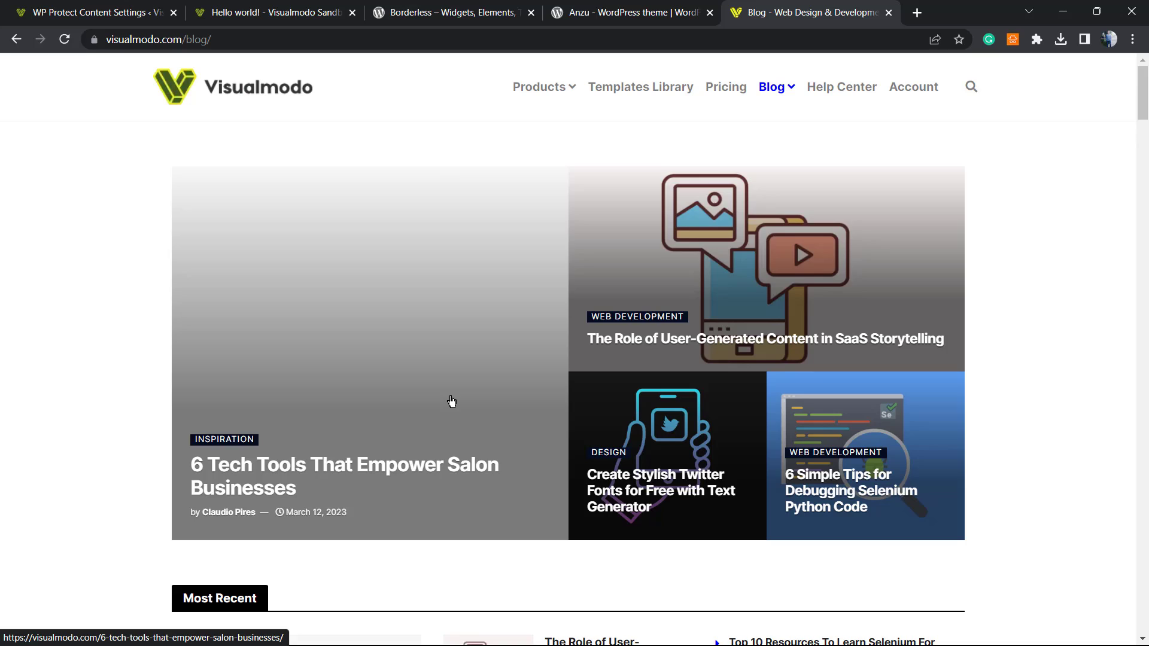
scroll(282, 448, down, 15)
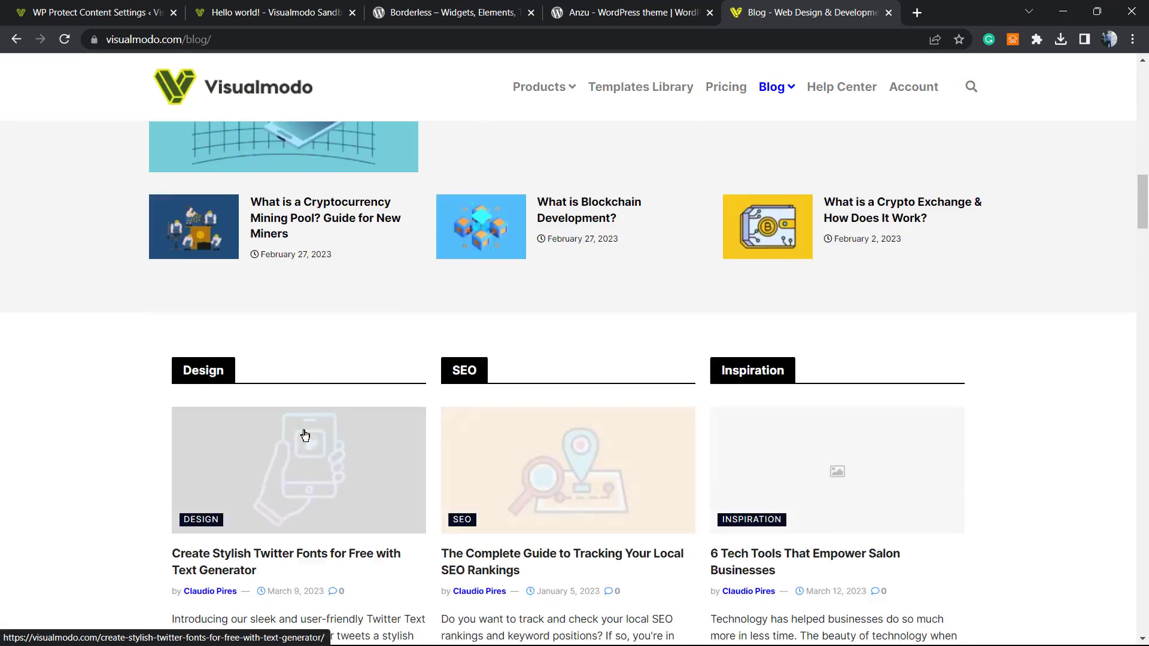
scroll(304, 435, down, 17)
scroll(688, 395, up, 4)
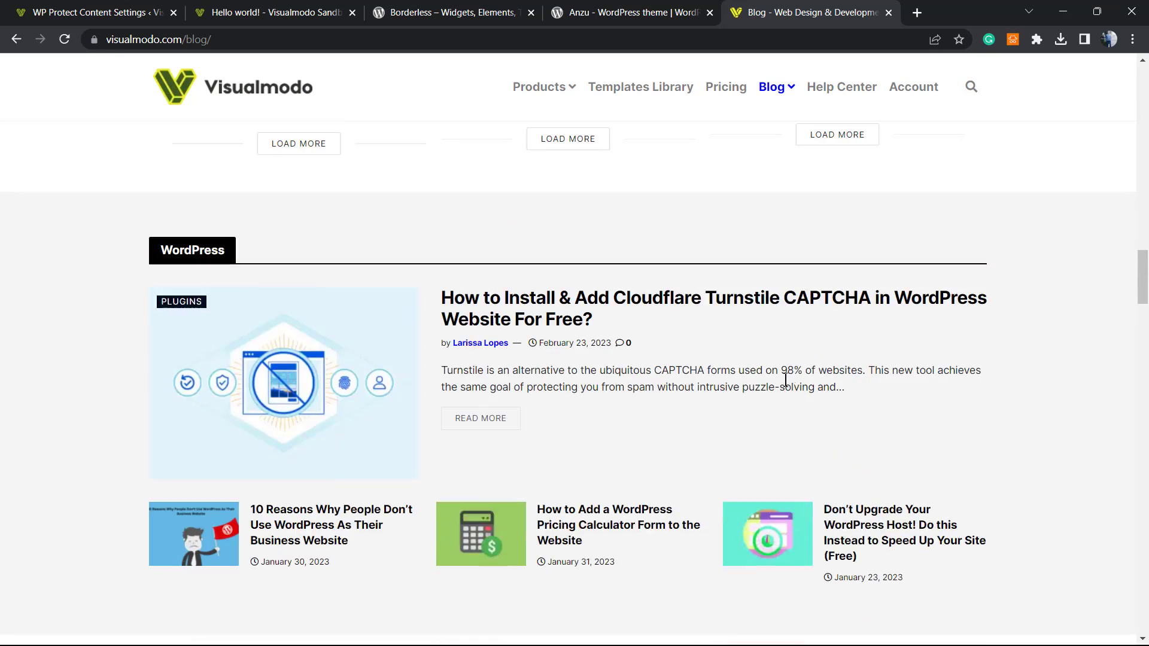